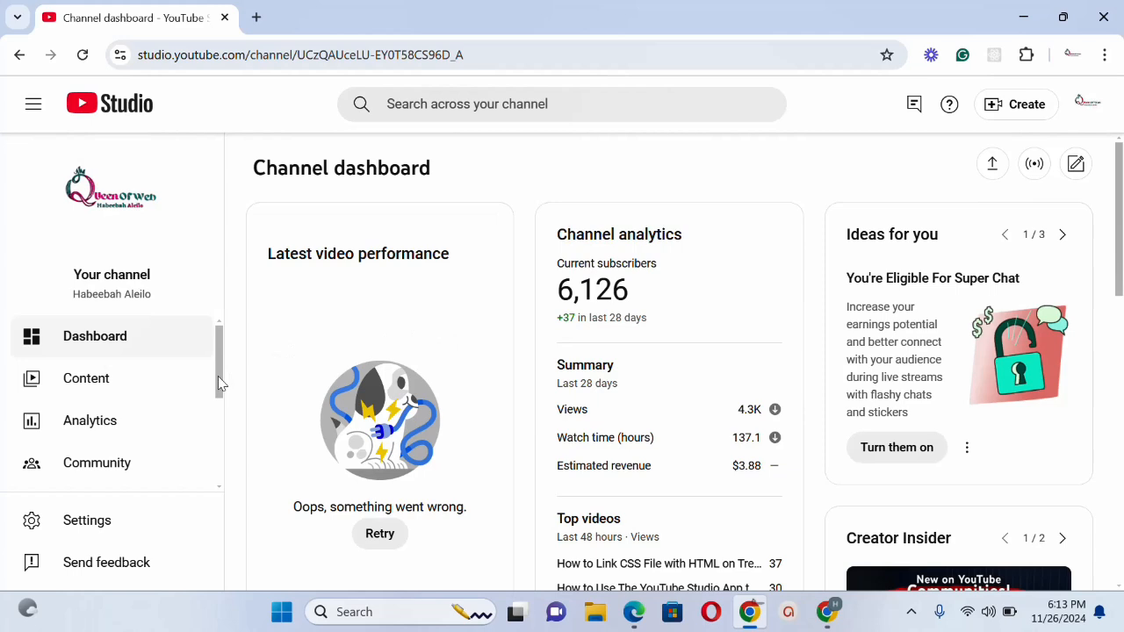
- Open the channel customization page and review the profile's banner image, picture, name, handle and description
{"action": "left_click_drag", "start_coordinate": [217, 376], "coordinate": [210, 461]}
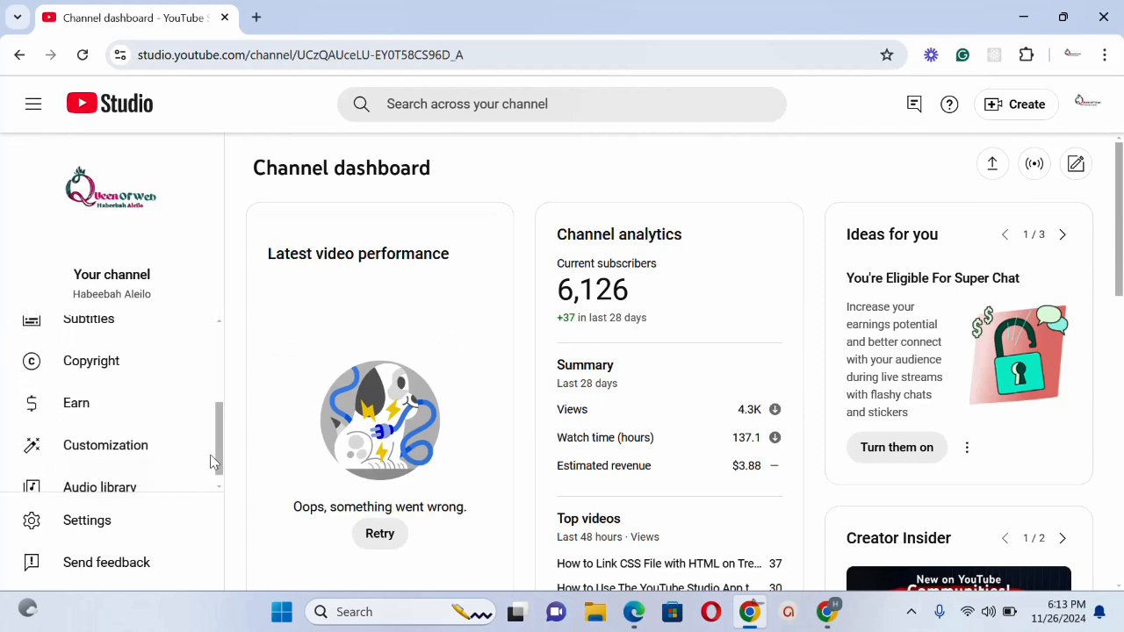
{"action": "left_click", "coordinate": [126, 436]}
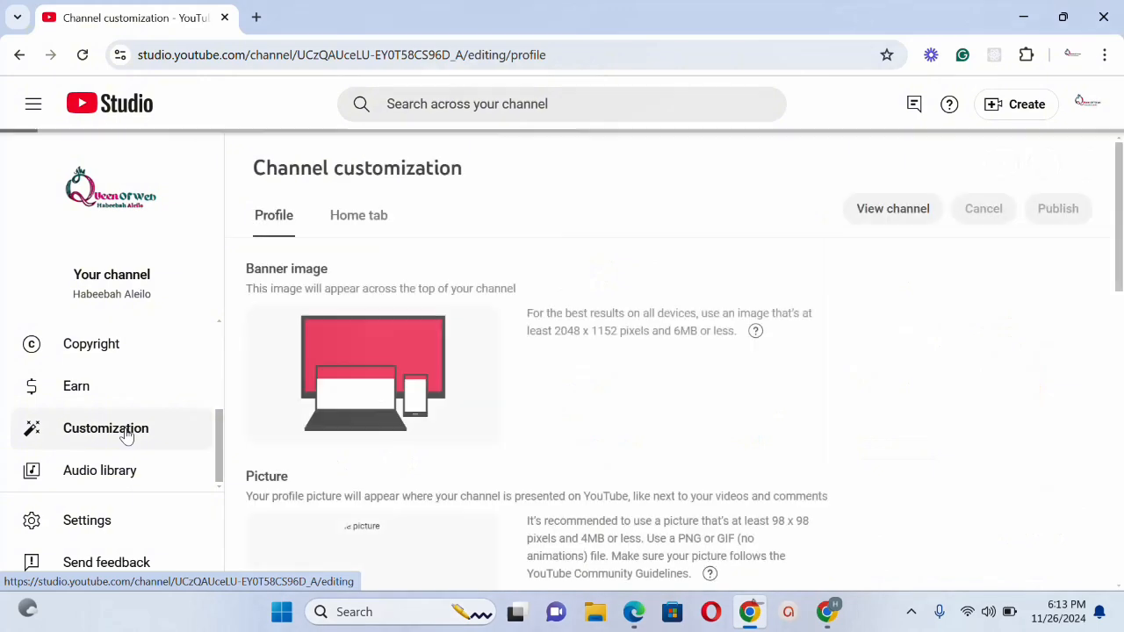
{"action": "scroll", "coordinate": [1119, 235], "scroll_direction": "down", "scroll_amount": 1}
{"action": "scroll", "coordinate": [1119, 235], "scroll_direction": "up", "scroll_amount": 1}
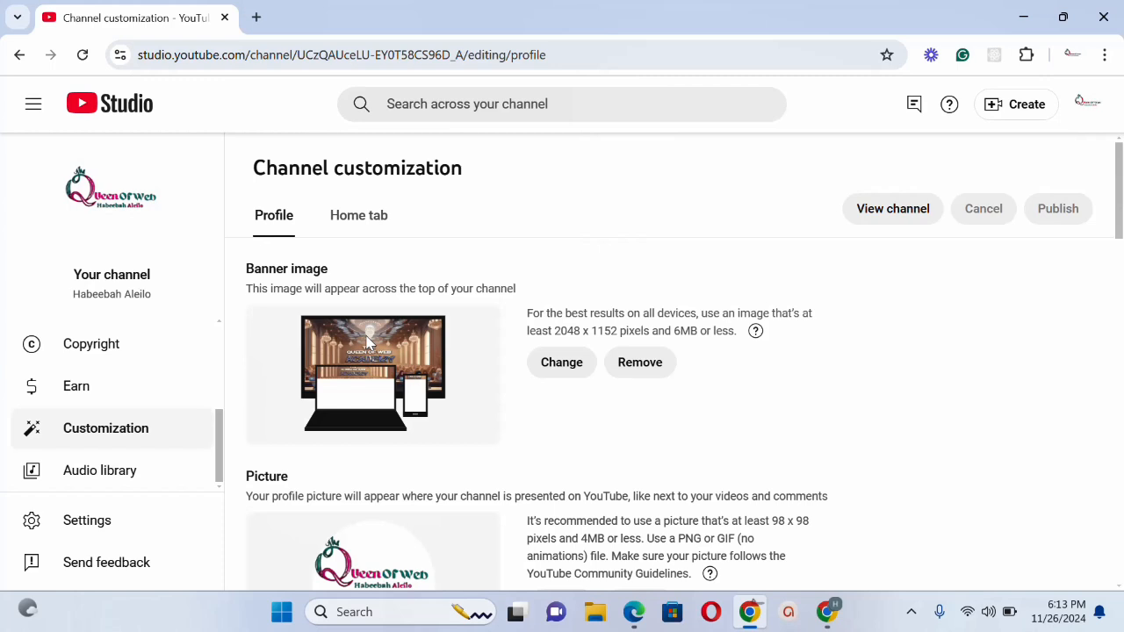
{"action": "left_click_drag", "start_coordinate": [1121, 226], "coordinate": [1123, 283]}
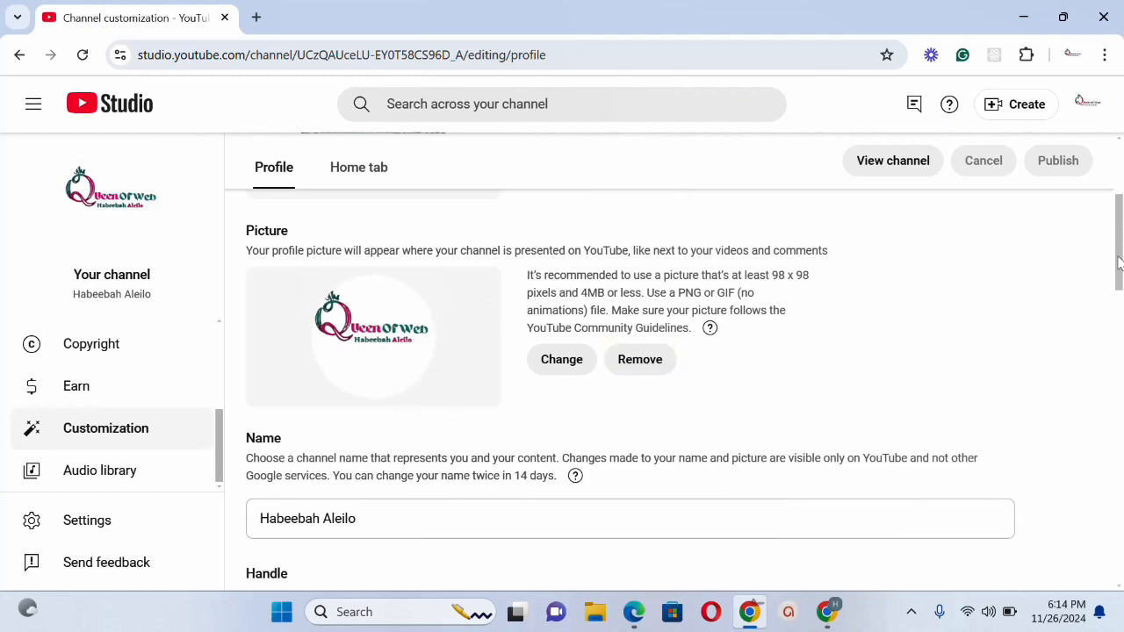
{"action": "left_click_drag", "start_coordinate": [1119, 263], "coordinate": [1121, 303]}
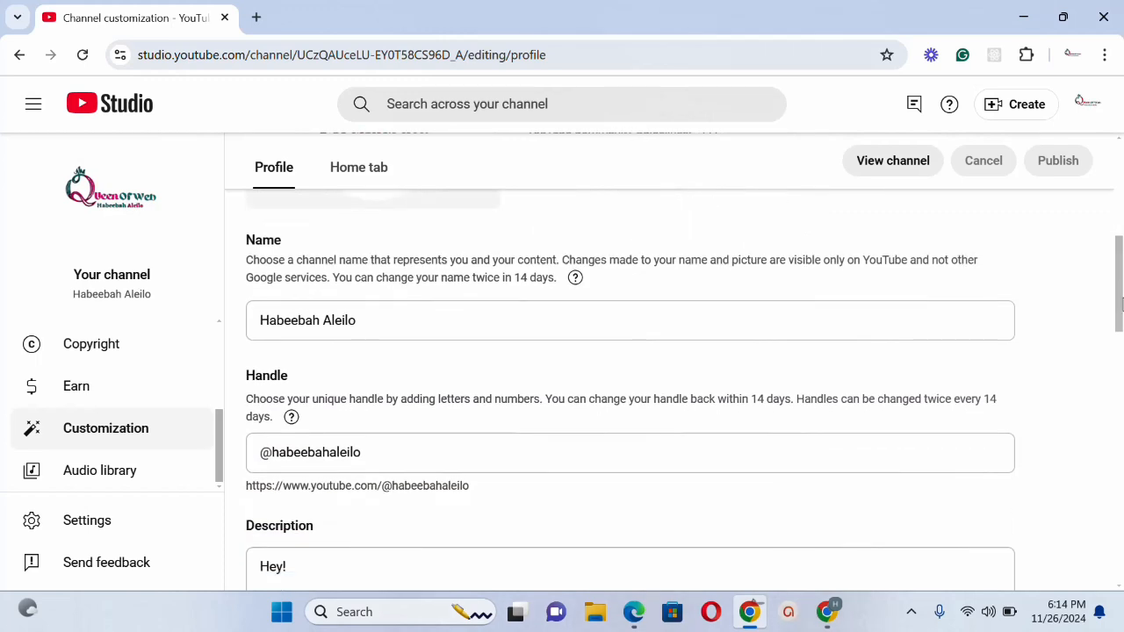
{"action": "left_click_drag", "start_coordinate": [1121, 303], "coordinate": [1121, 365]}
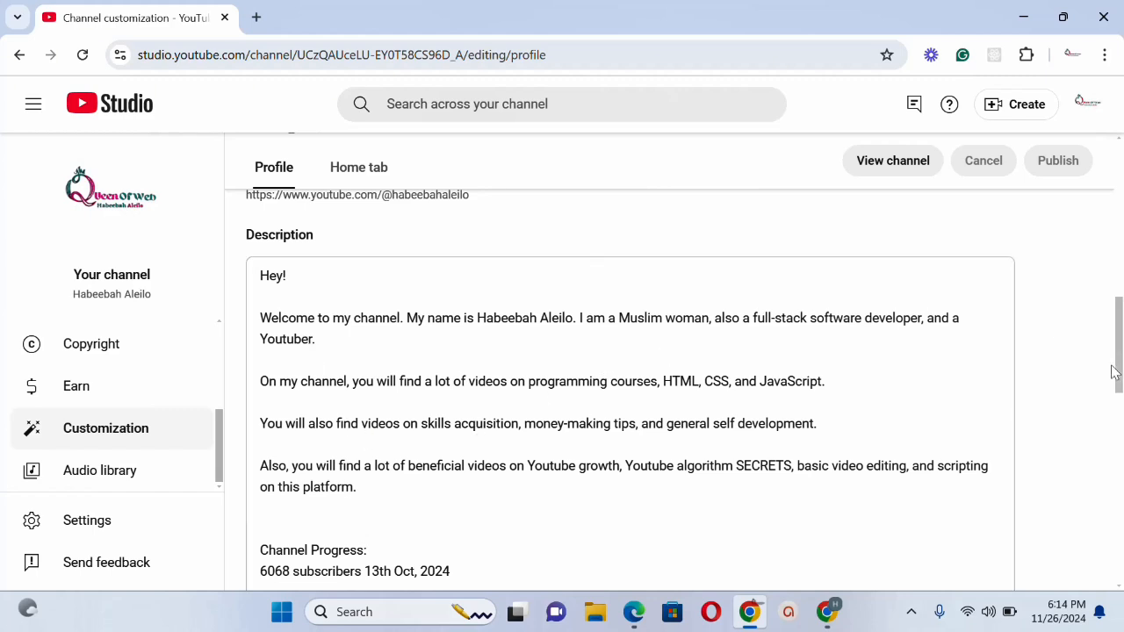
{"action": "scroll", "coordinate": [1119, 383], "scroll_direction": "down", "scroll_amount": 2}
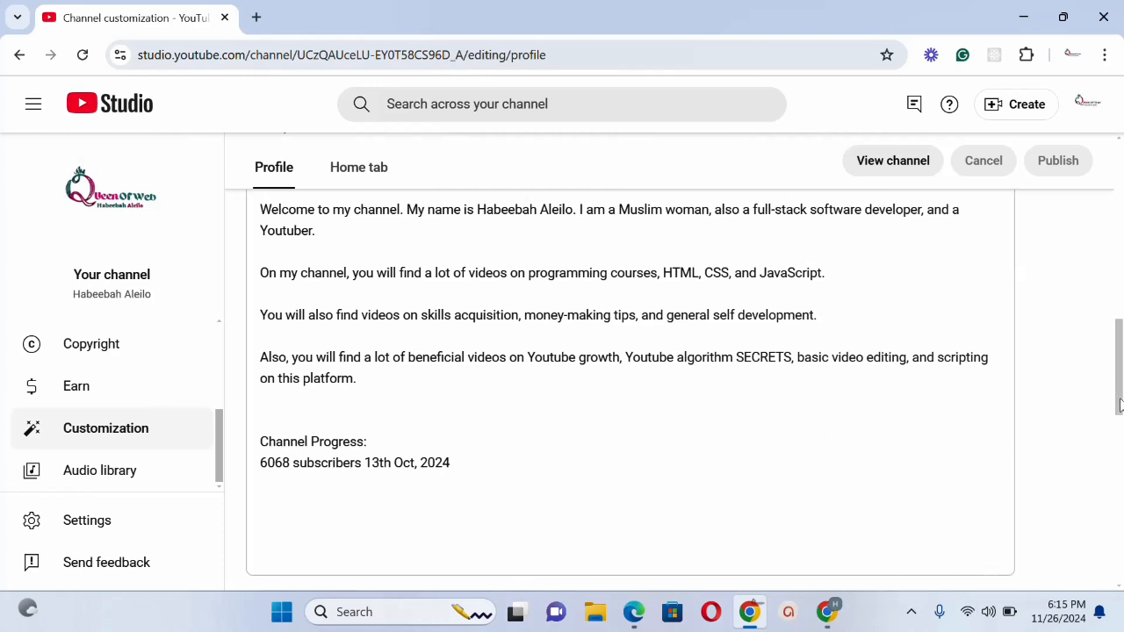
- Review the profile's external links, contact info and video watermark settings
{"action": "left_click_drag", "start_coordinate": [1119, 406], "coordinate": [1119, 510]}
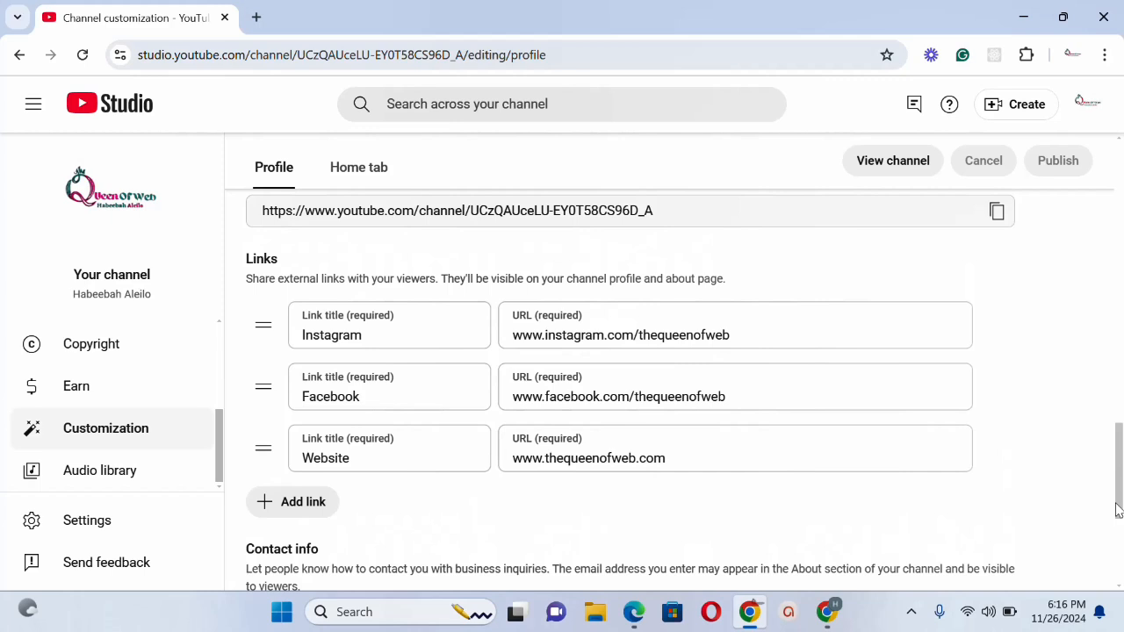
{"action": "left_click_drag", "start_coordinate": [1118, 511], "coordinate": [1119, 516]}
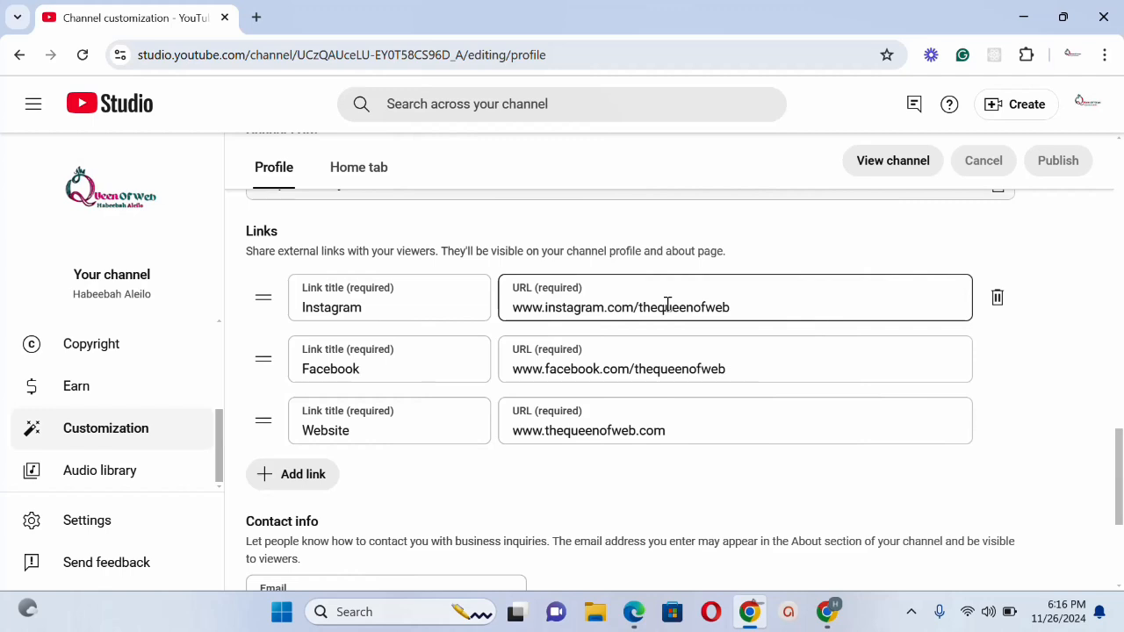
{"action": "scroll", "coordinate": [1120, 523], "scroll_direction": "down", "scroll_amount": 3}
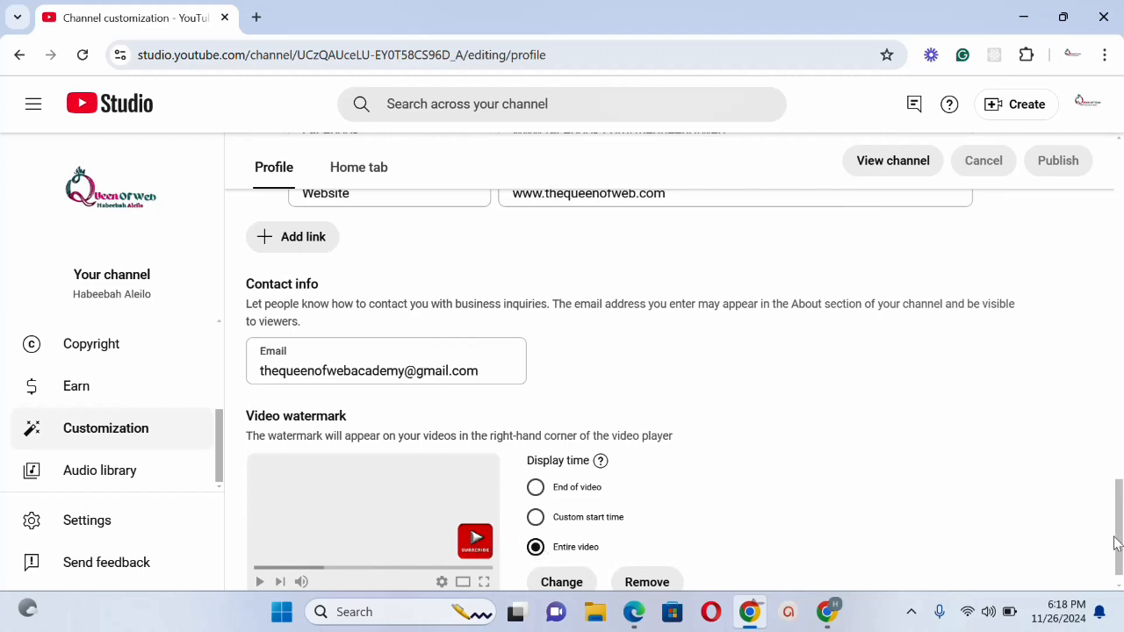
{"action": "scroll", "coordinate": [1120, 560], "scroll_direction": "down", "scroll_amount": 1}
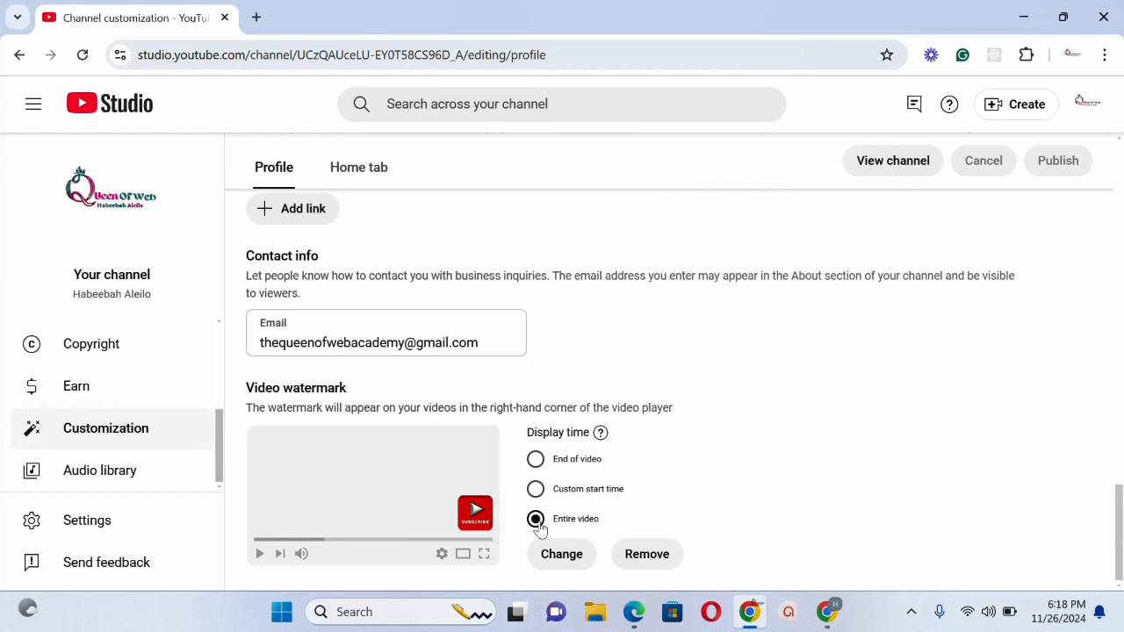
- Examine the channel's Home tab layout, from the channel trailer and featured video through the Popular videos section
{"action": "left_click", "coordinate": [347, 175]}
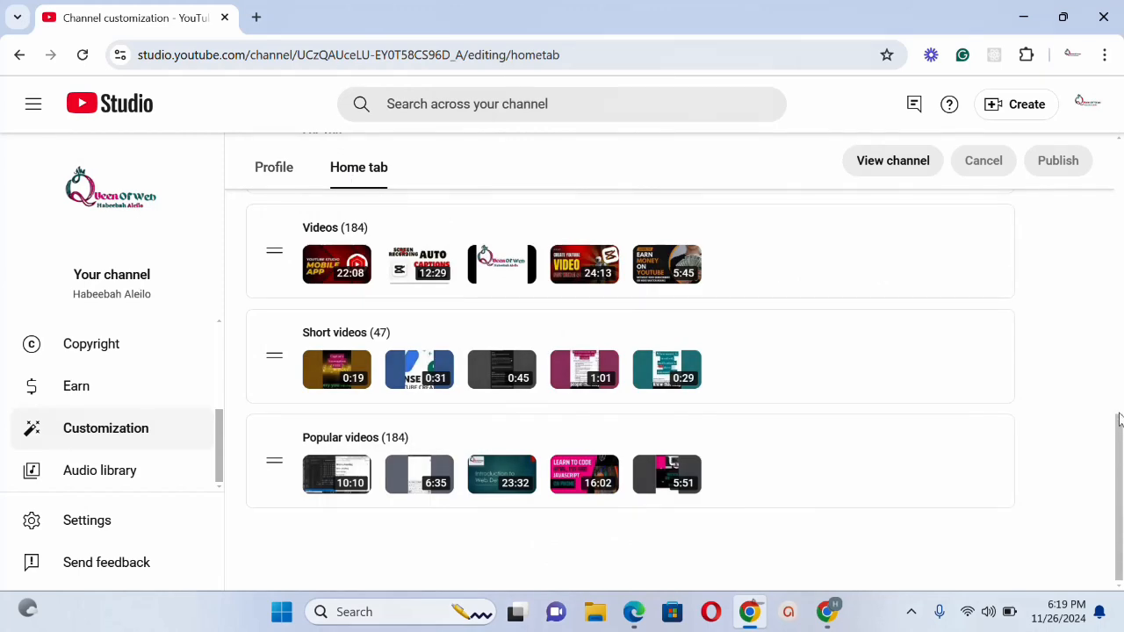
{"action": "left_click_drag", "start_coordinate": [1118, 405], "coordinate": [1109, 114]}
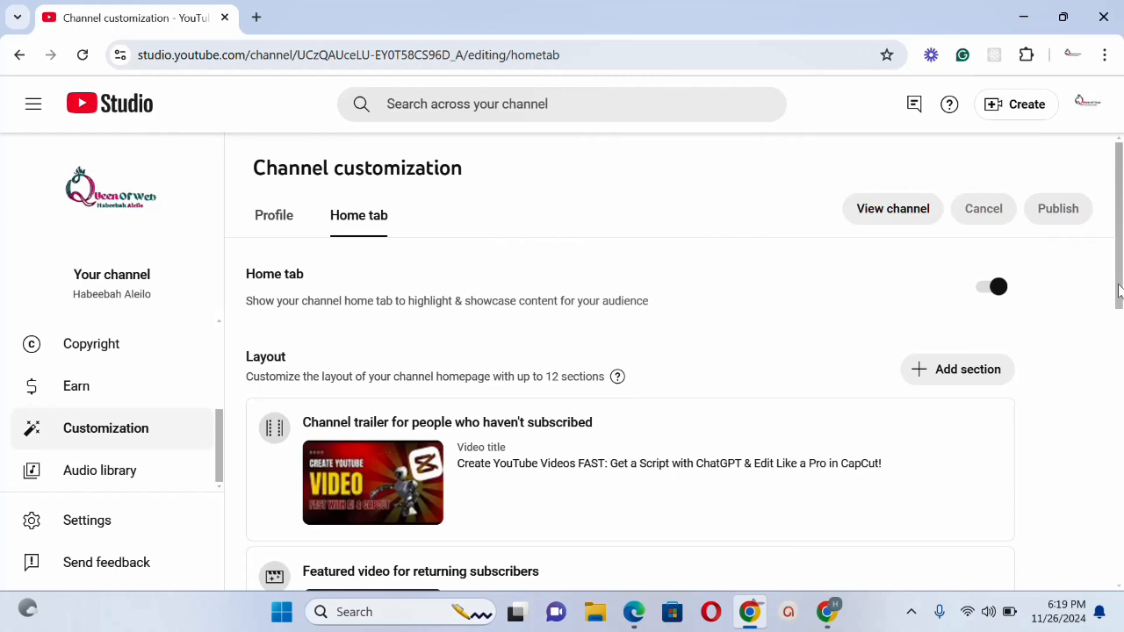
{"action": "left_click_drag", "start_coordinate": [1118, 291], "coordinate": [1120, 332]}
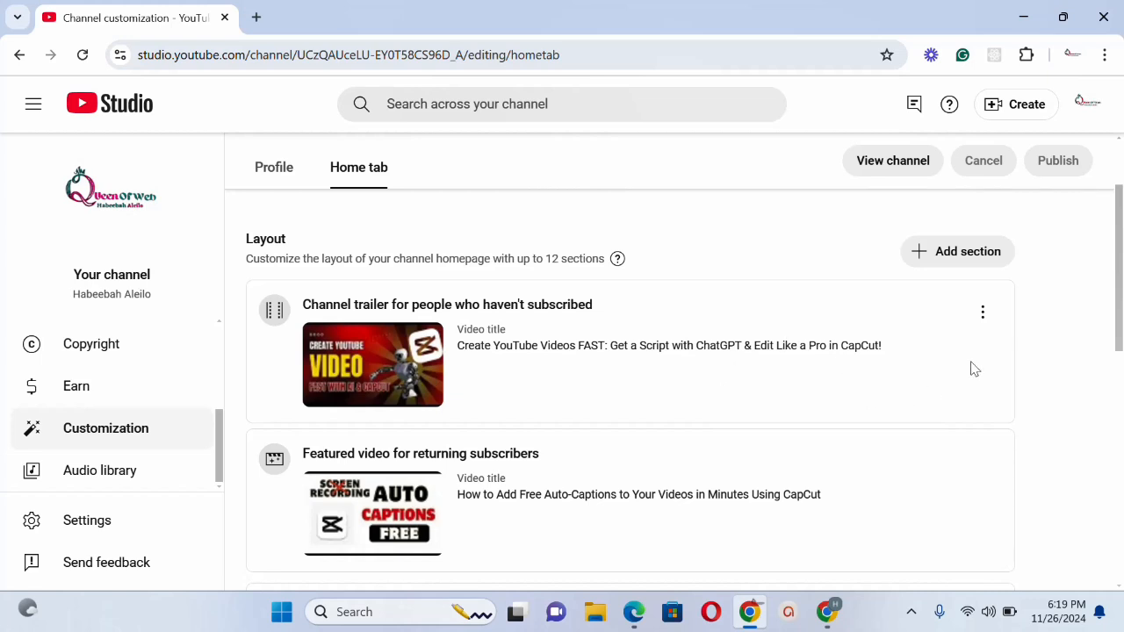
{"action": "left_click_drag", "start_coordinate": [1119, 338], "coordinate": [1120, 345]}
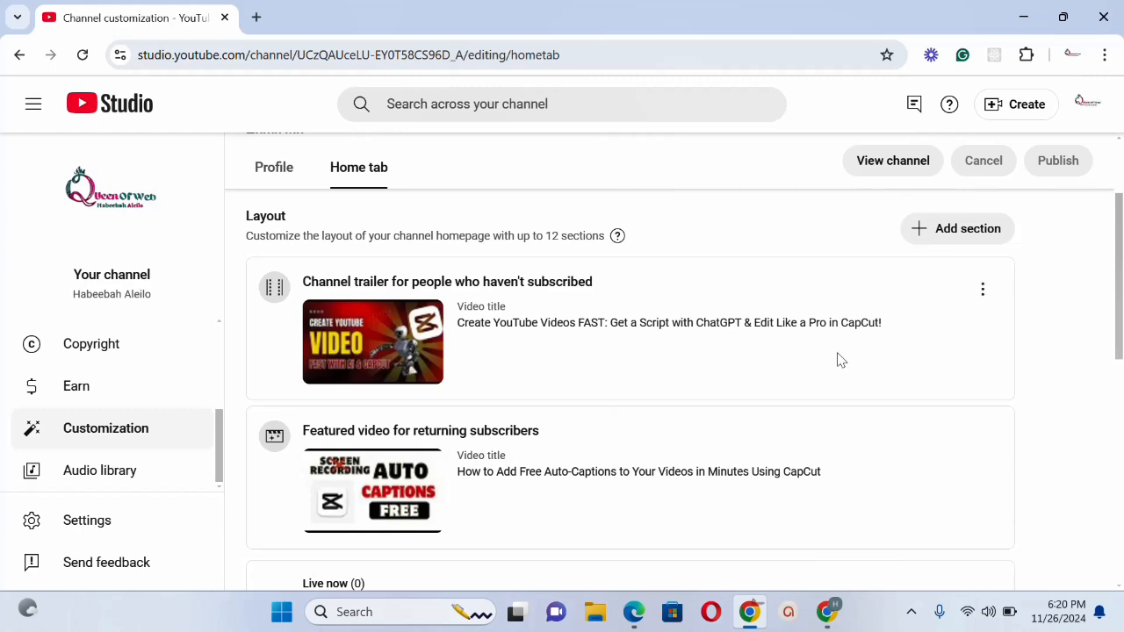
{"action": "mouse_move", "coordinate": [1120, 314]}
{"action": "left_mouse_down"}
{"action": "mouse_move", "coordinate": [1114, 414]}
{"action": "mouse_move", "coordinate": [1107, 296]}
{"action": "mouse_move", "coordinate": [1109, 322]}
{"action": "left_mouse_up"}
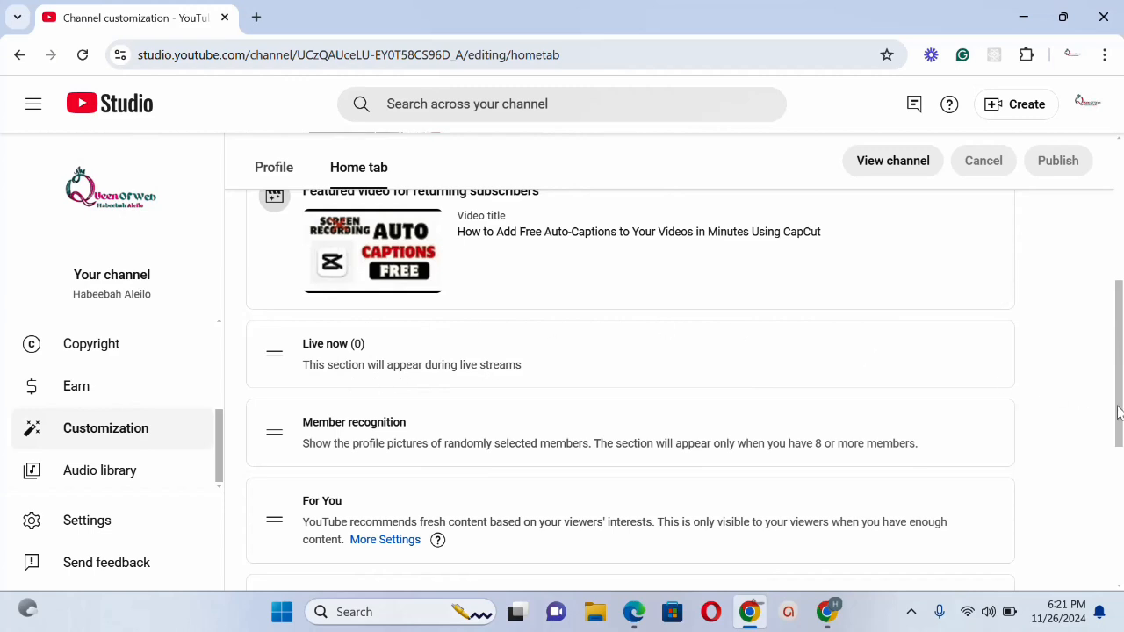
{"action": "left_click_drag", "start_coordinate": [1120, 413], "coordinate": [1122, 447]}
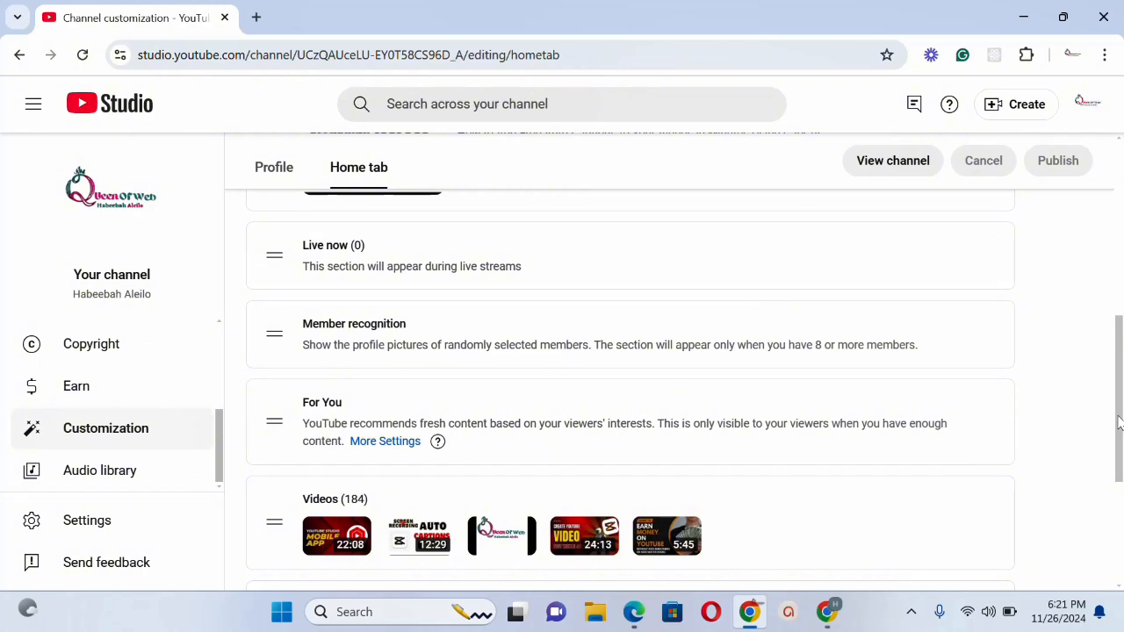
{"action": "left_click_drag", "start_coordinate": [1119, 423], "coordinate": [1098, 459]}
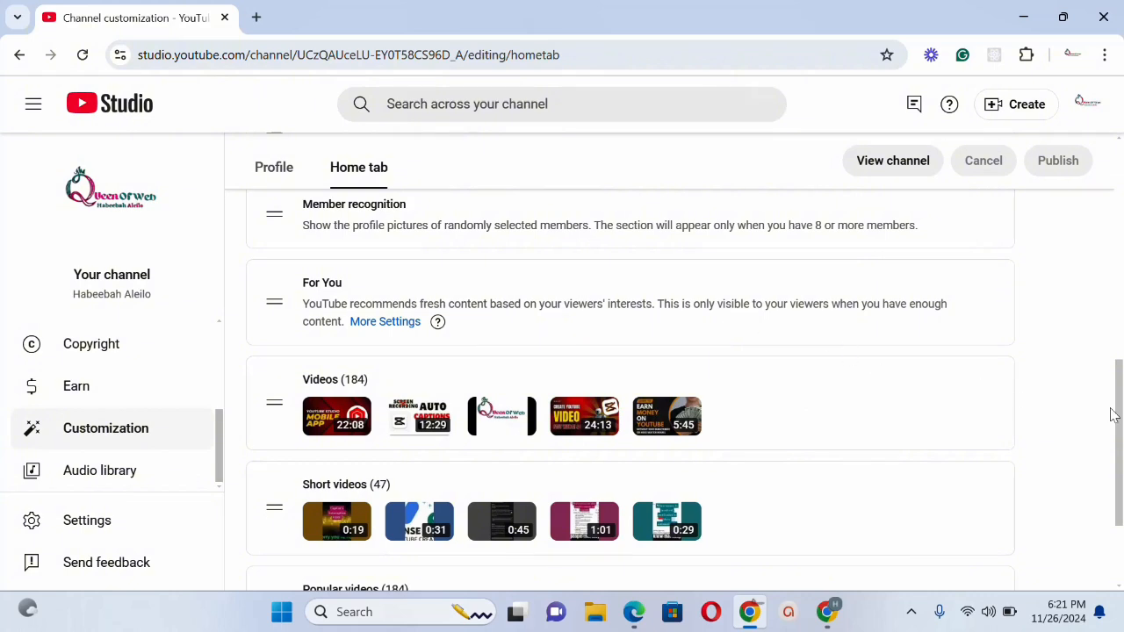
{"action": "left_click_drag", "start_coordinate": [1118, 439], "coordinate": [1119, 494]}
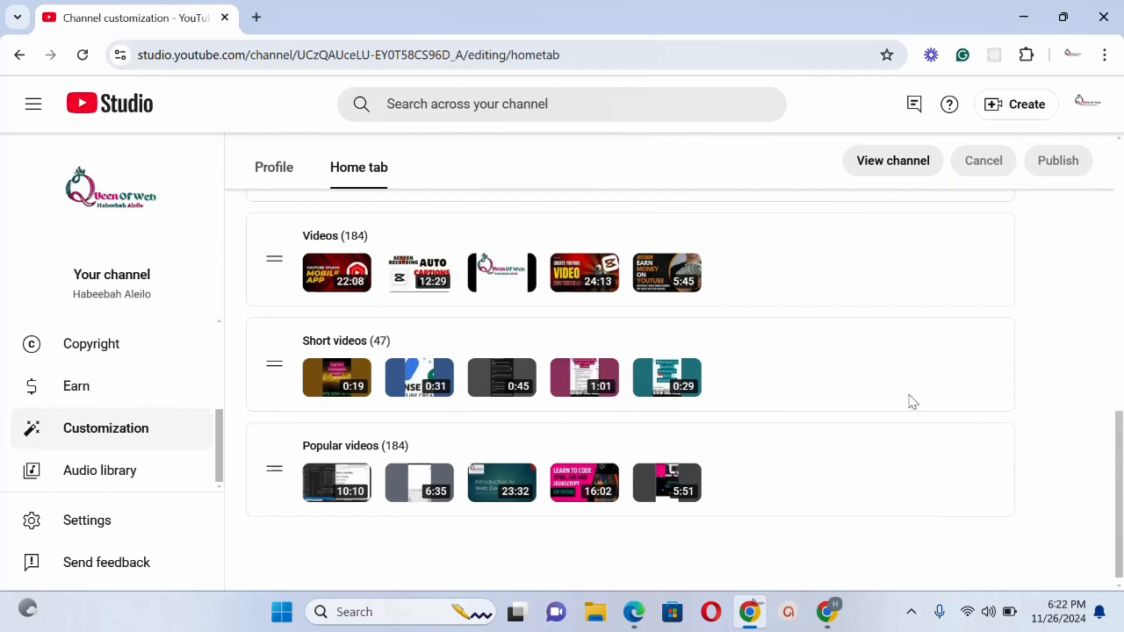
{"action": "left_click_drag", "start_coordinate": [1119, 453], "coordinate": [1120, 457]}
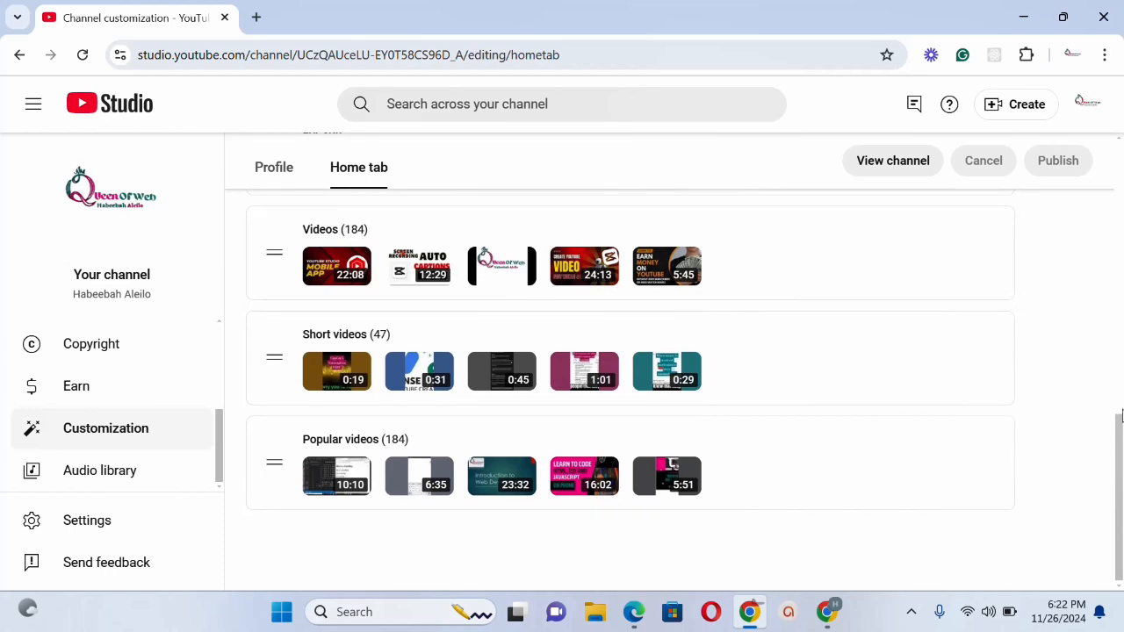
- Review the section types that can be added to the Home tab layout, without adding one
{"action": "left_click_drag", "start_coordinate": [1116, 433], "coordinate": [1104, 170]}
{"action": "left_click", "coordinate": [958, 357]}
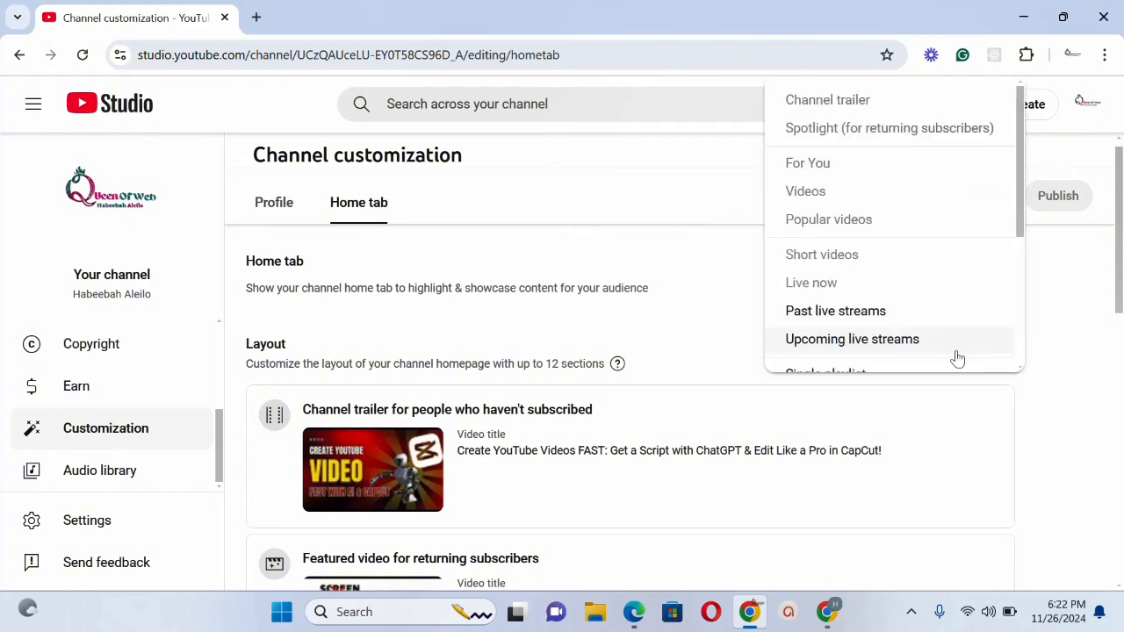
{"action": "left_click_drag", "start_coordinate": [1021, 227], "coordinate": [1011, 296]}
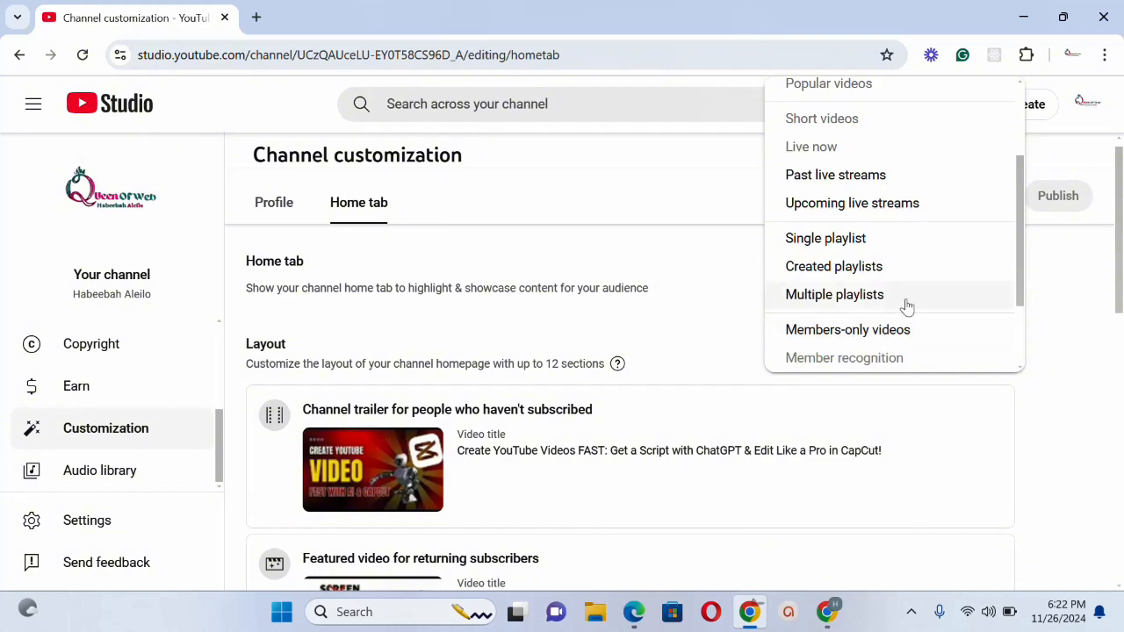
{"action": "left_click", "coordinate": [1062, 313]}
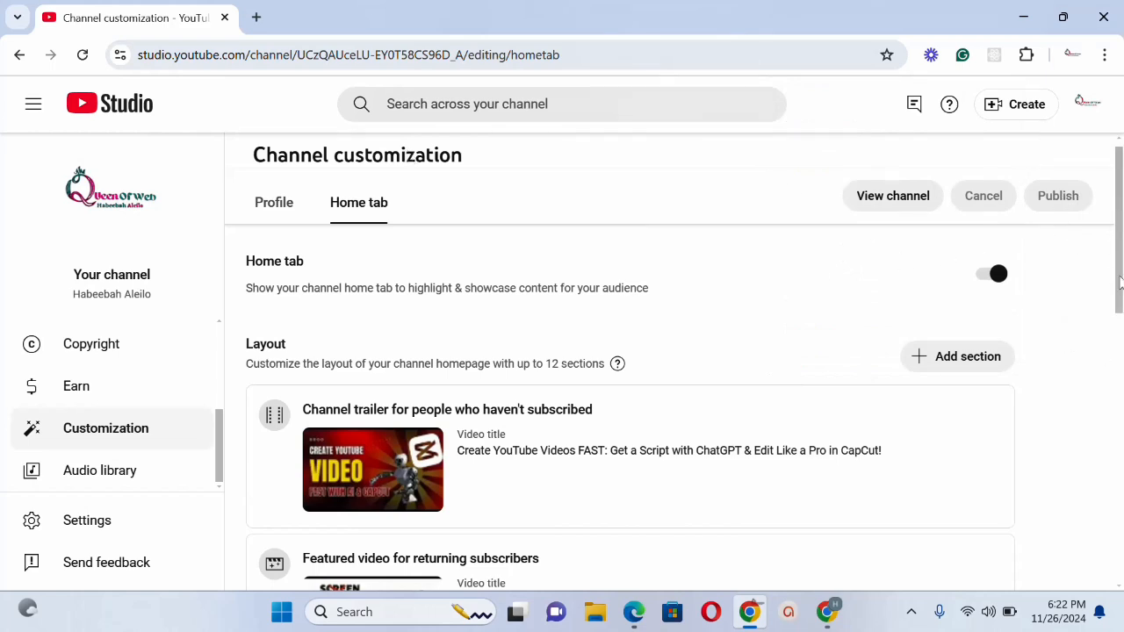
{"action": "scroll", "coordinate": [1115, 281], "scroll_direction": "down", "scroll_amount": 1}
{"action": "scroll", "coordinate": [1001, 279], "scroll_direction": "up", "scroll_amount": 2}
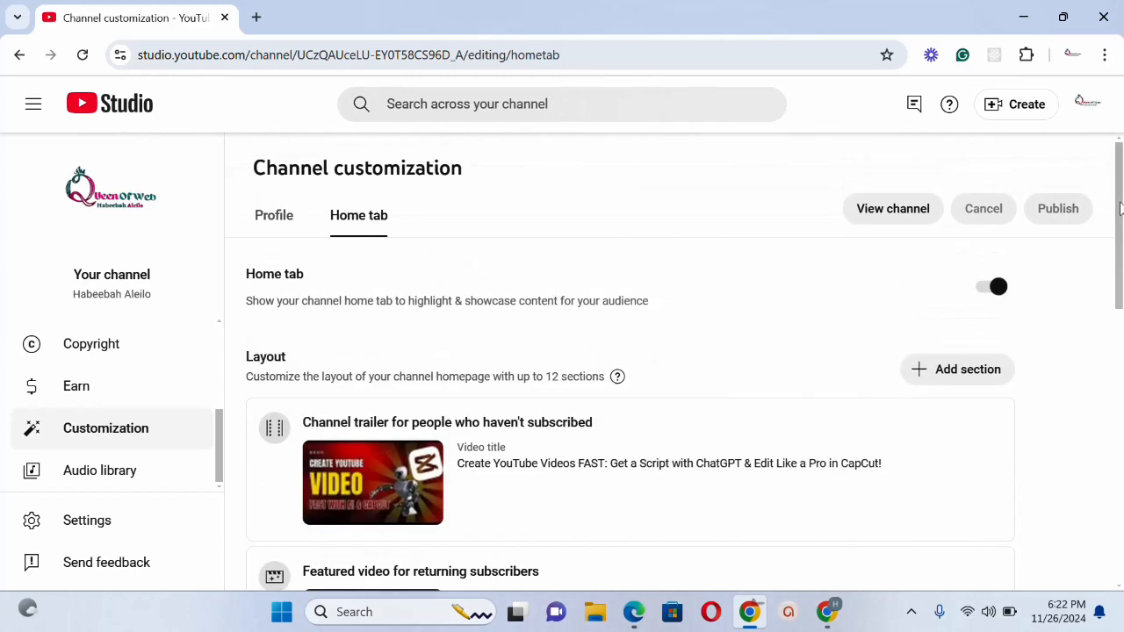
- Add a Single playlist section with the YouTube Tutorials playlist to the Home tab layout and publish the change
{"action": "left_click", "coordinate": [955, 375]}
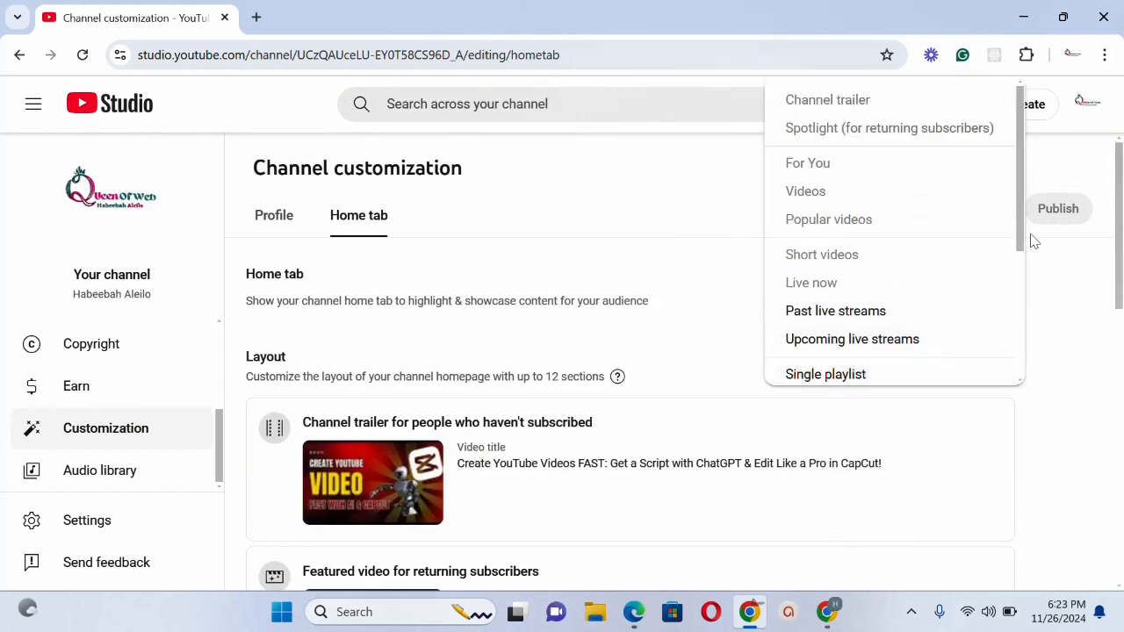
{"action": "left_click_drag", "start_coordinate": [1024, 243], "coordinate": [1020, 281]}
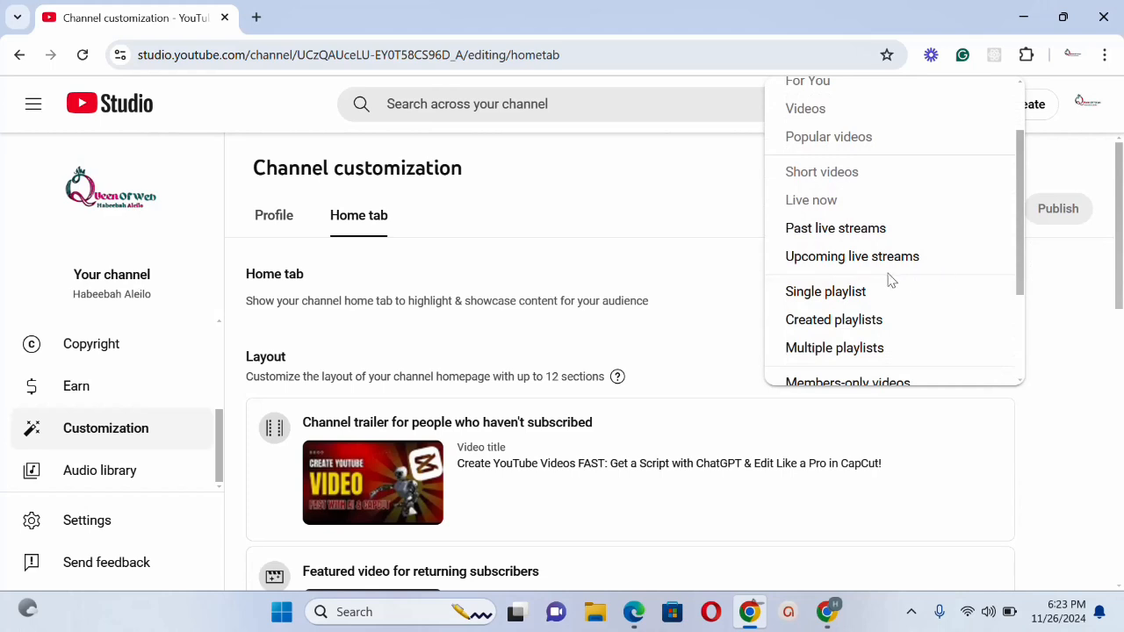
{"action": "left_click", "coordinate": [860, 300]}
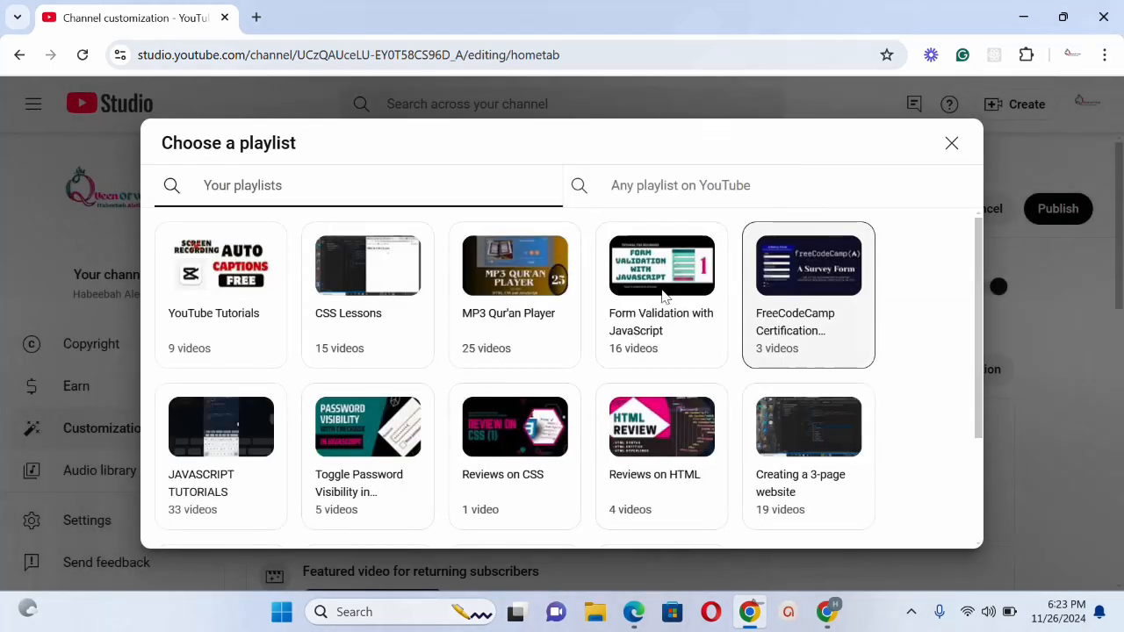
{"action": "left_click", "coordinate": [239, 315]}
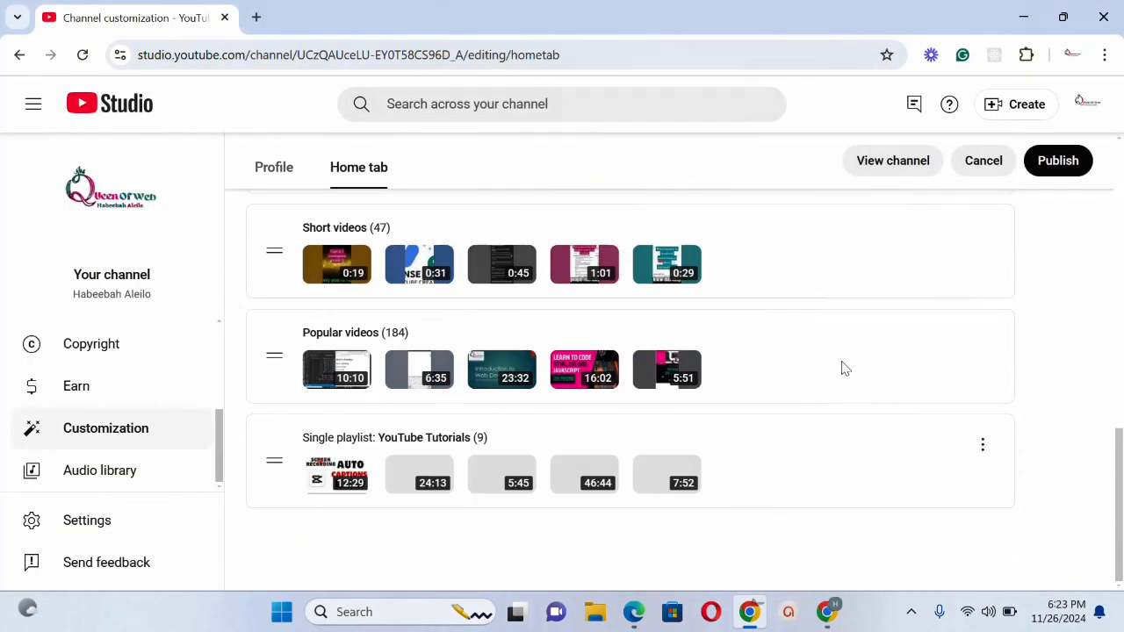
{"action": "left_click", "coordinate": [1071, 163]}
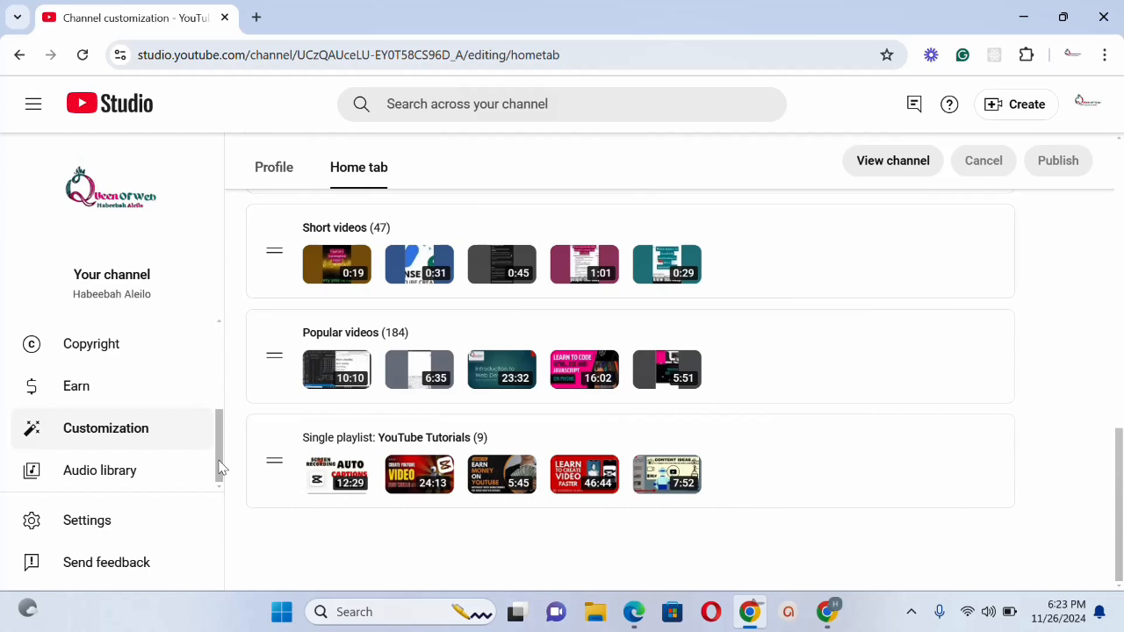
- Add the keyword "skills" to the channel's basic info in the settings
{"action": "left_click", "coordinate": [105, 528]}
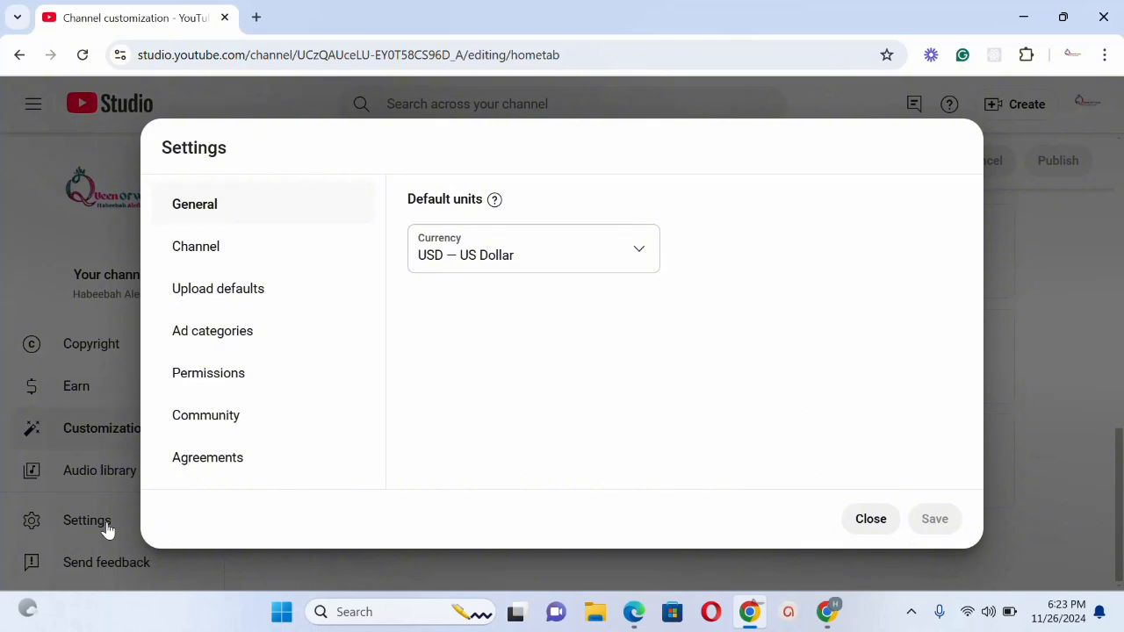
{"action": "left_click", "coordinate": [201, 254]}
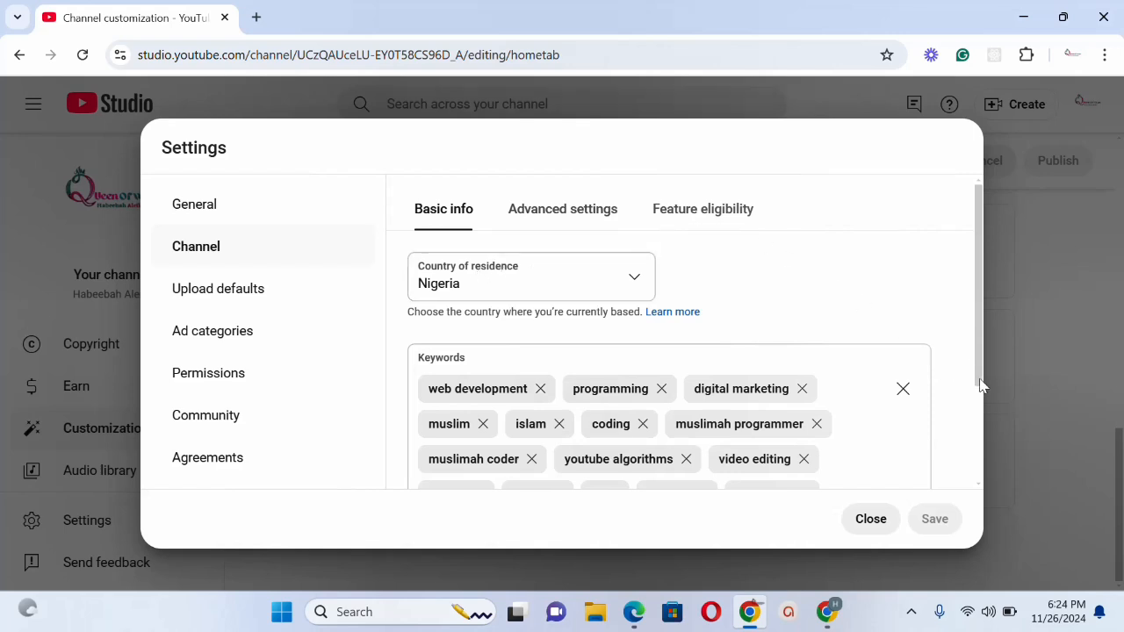
{"action": "left_click_drag", "start_coordinate": [981, 387], "coordinate": [981, 457]}
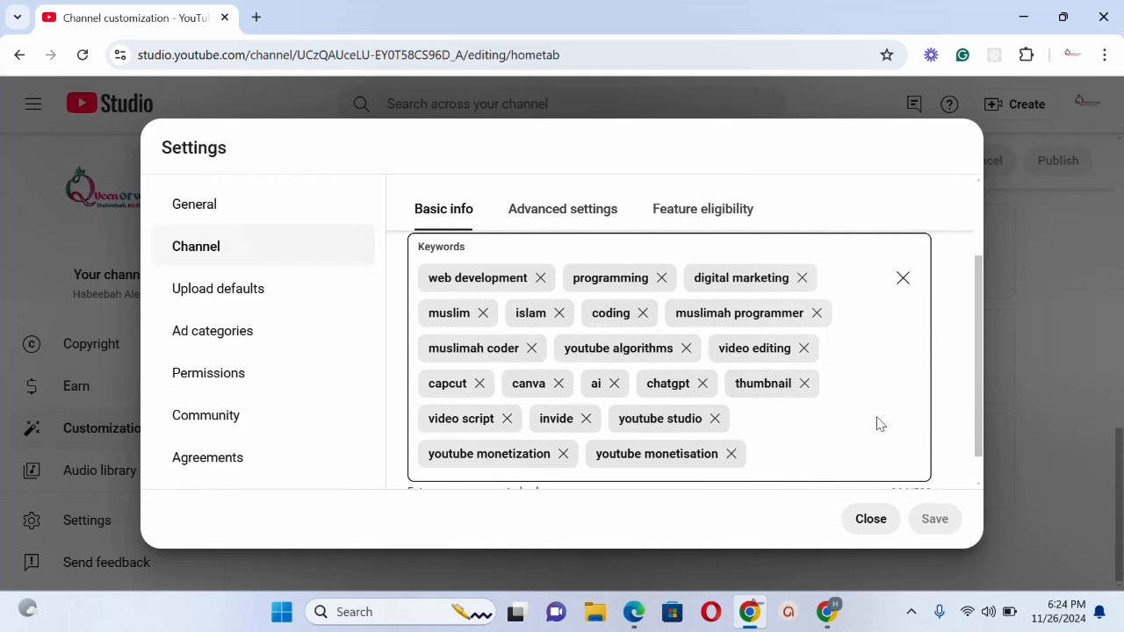
{"action": "left_click", "coordinate": [771, 455]}
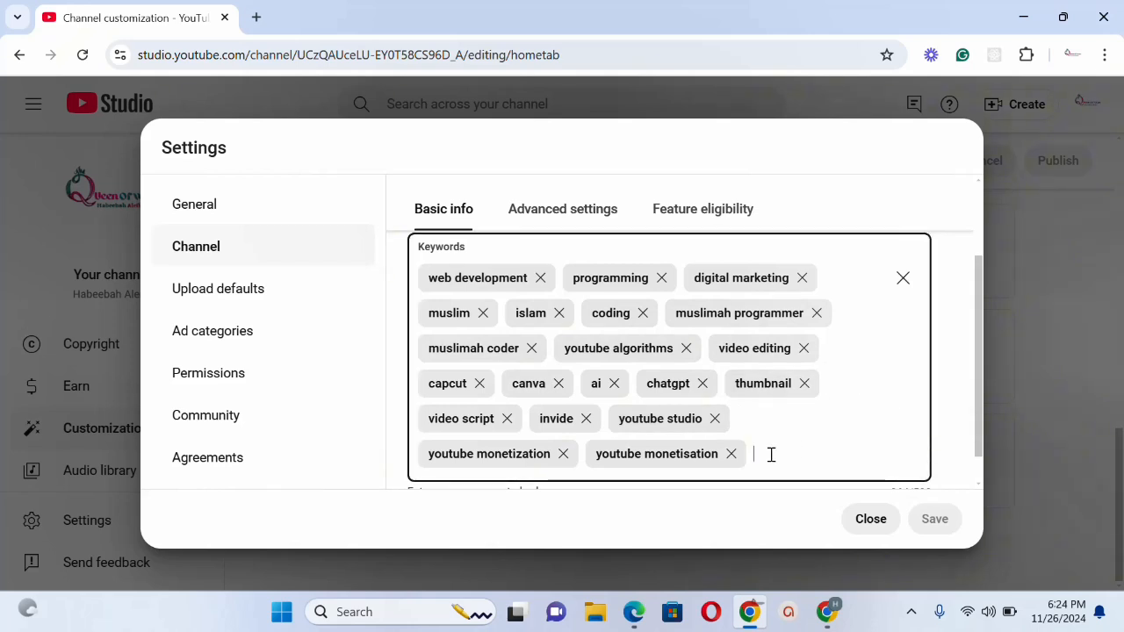
{"action": "type", "text": "y"}
{"action": "key", "text": "BackSpace"}
{"action": "type", "text": "skills"}
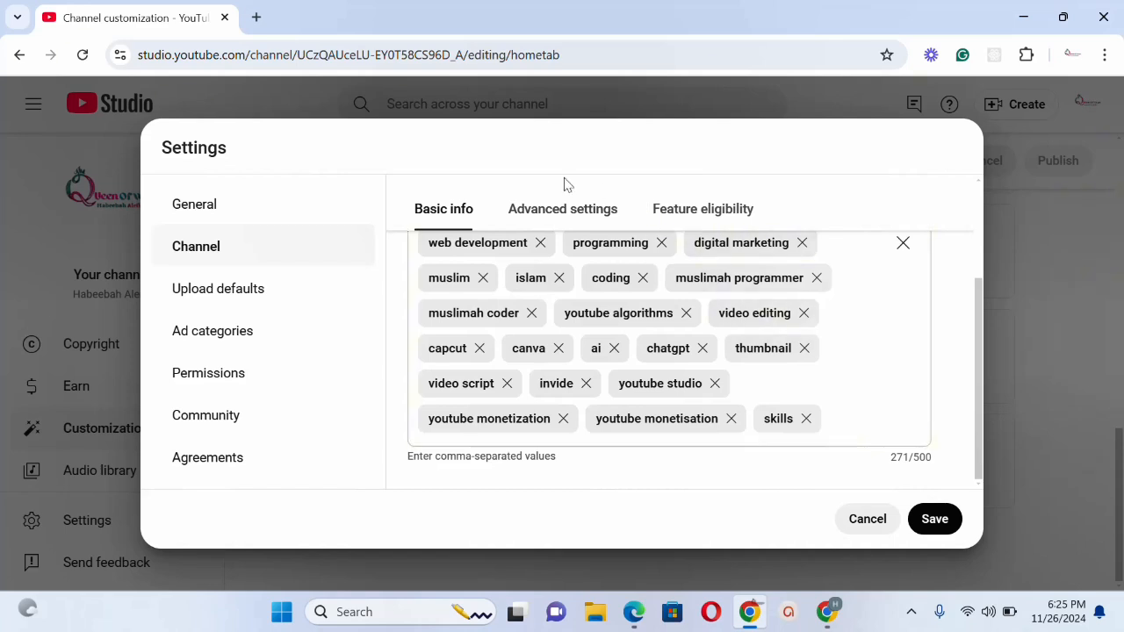
- Review the channel's audience and Google Ads linking options, and the intermediate features with their requirements under feature eligibility
{"action": "left_click", "coordinate": [542, 213]}
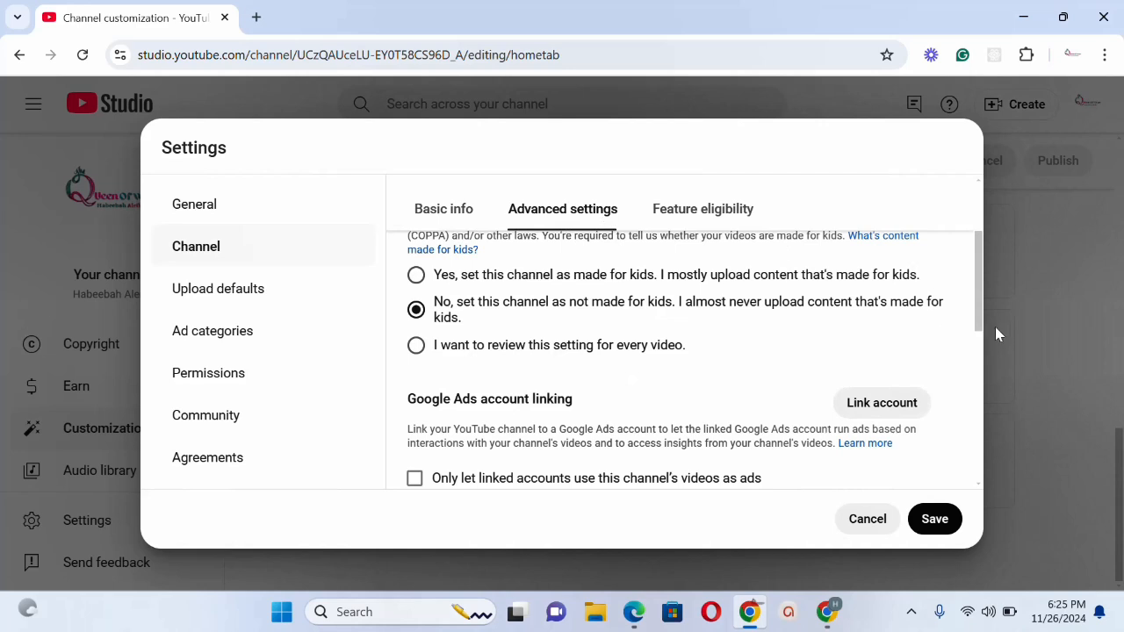
{"action": "mouse_move", "coordinate": [982, 326]}
{"action": "left_mouse_down"}
{"action": "mouse_move", "coordinate": [976, 345]}
{"action": "mouse_move", "coordinate": [971, 239]}
{"action": "mouse_move", "coordinate": [981, 331]}
{"action": "left_mouse_up"}
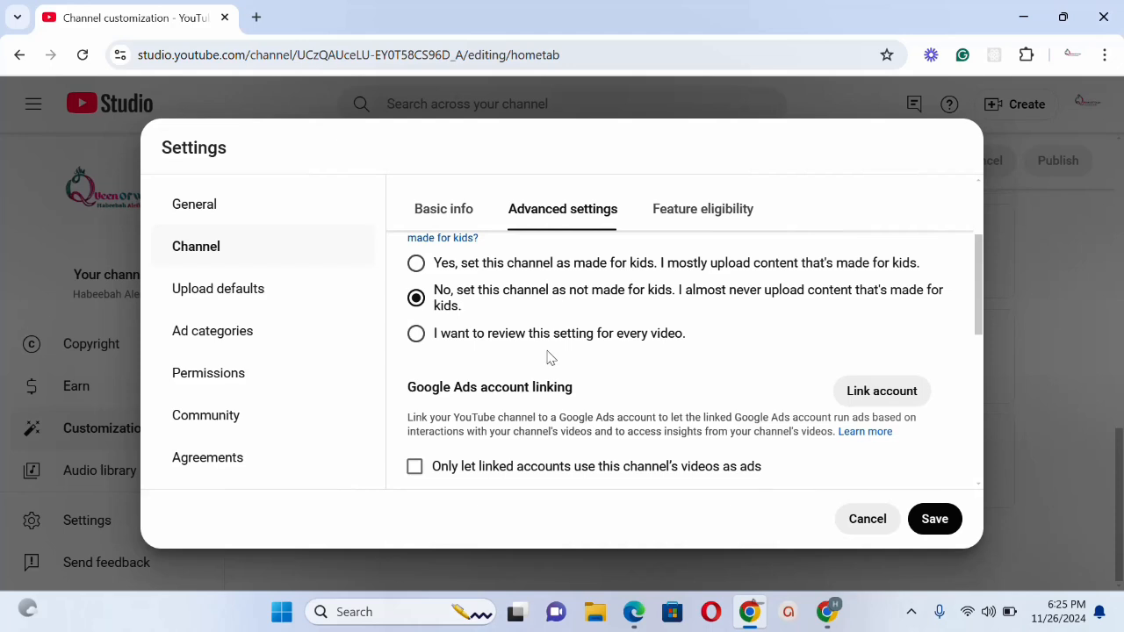
{"action": "left_click", "coordinate": [740, 209]}
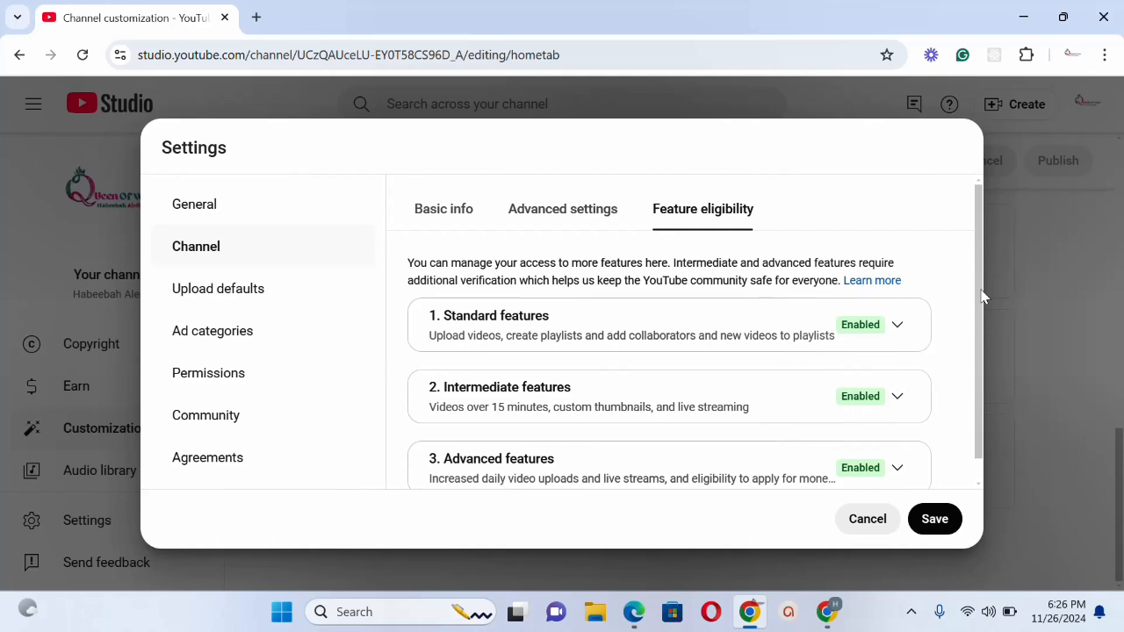
{"action": "left_click_drag", "start_coordinate": [981, 296], "coordinate": [981, 338]}
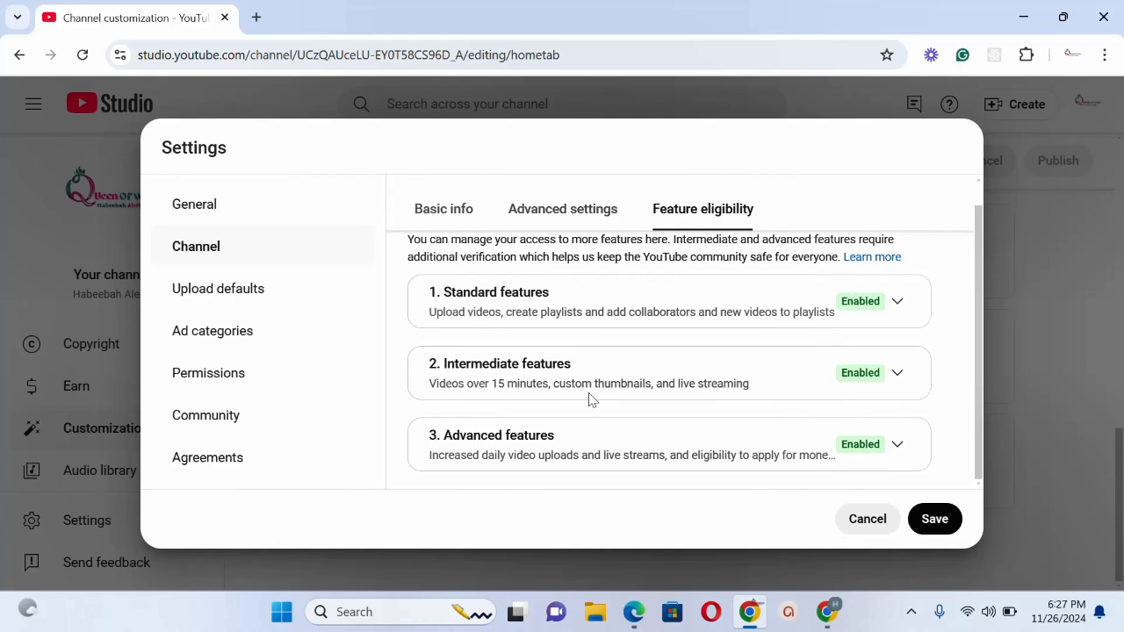
{"action": "left_click", "coordinate": [899, 374]}
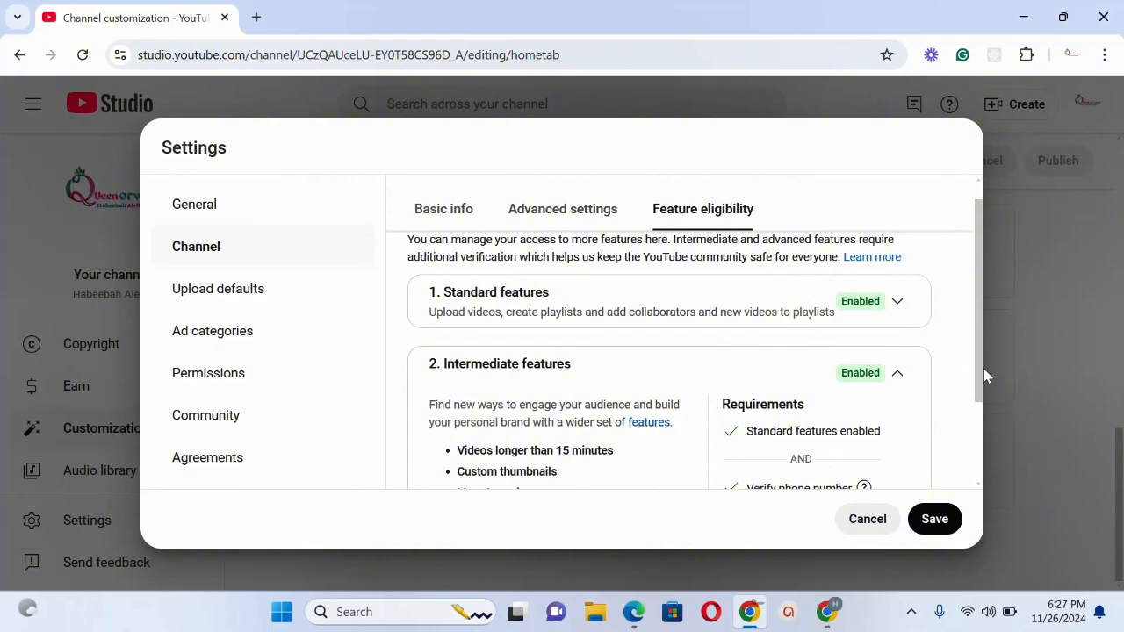
{"action": "left_click_drag", "start_coordinate": [985, 372], "coordinate": [981, 460]}
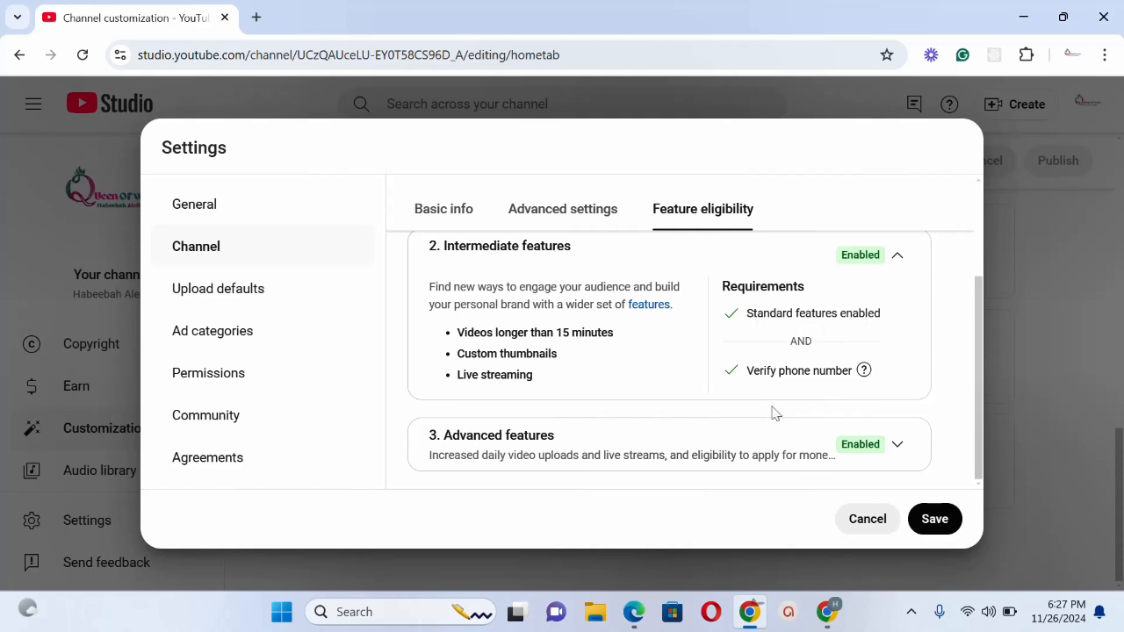
{"action": "mouse_move", "coordinate": [865, 371]}
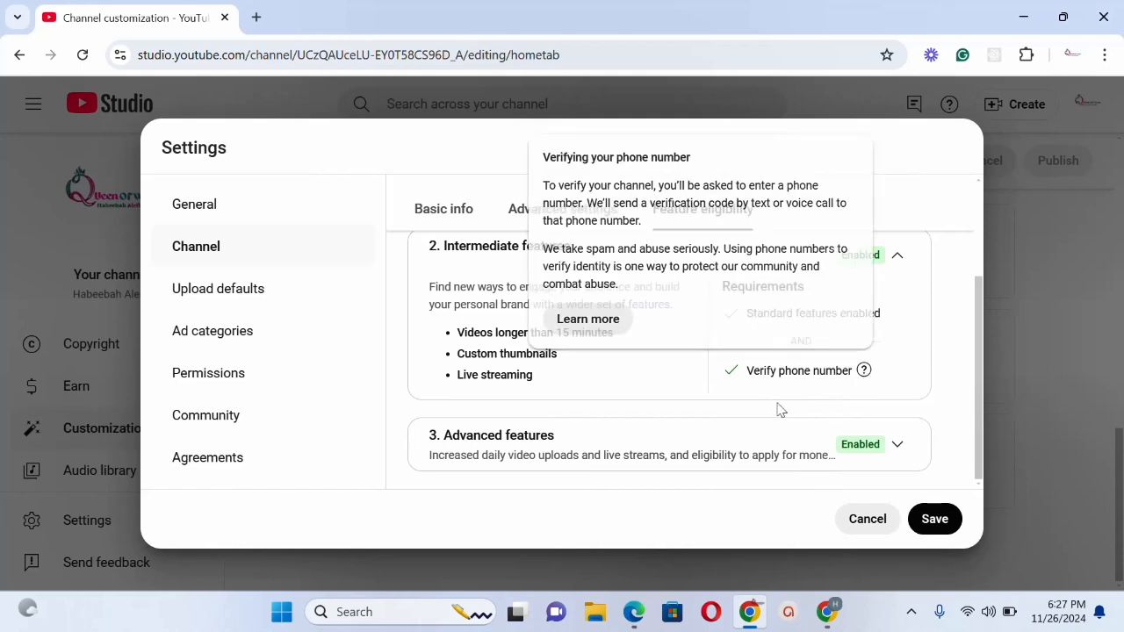
{"action": "mouse_move", "coordinate": [781, 371]}
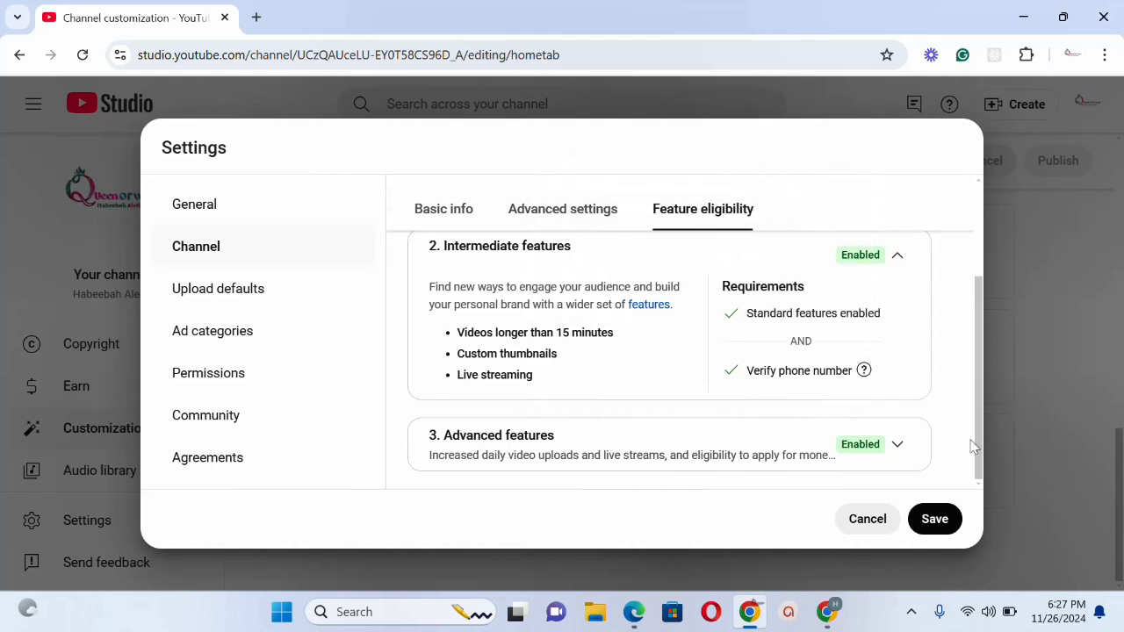
- Review the advanced features and their verification requirements under feature eligibility, and save the channel settings
{"action": "left_click", "coordinate": [897, 256]}
{"action": "left_click", "coordinate": [897, 468]}
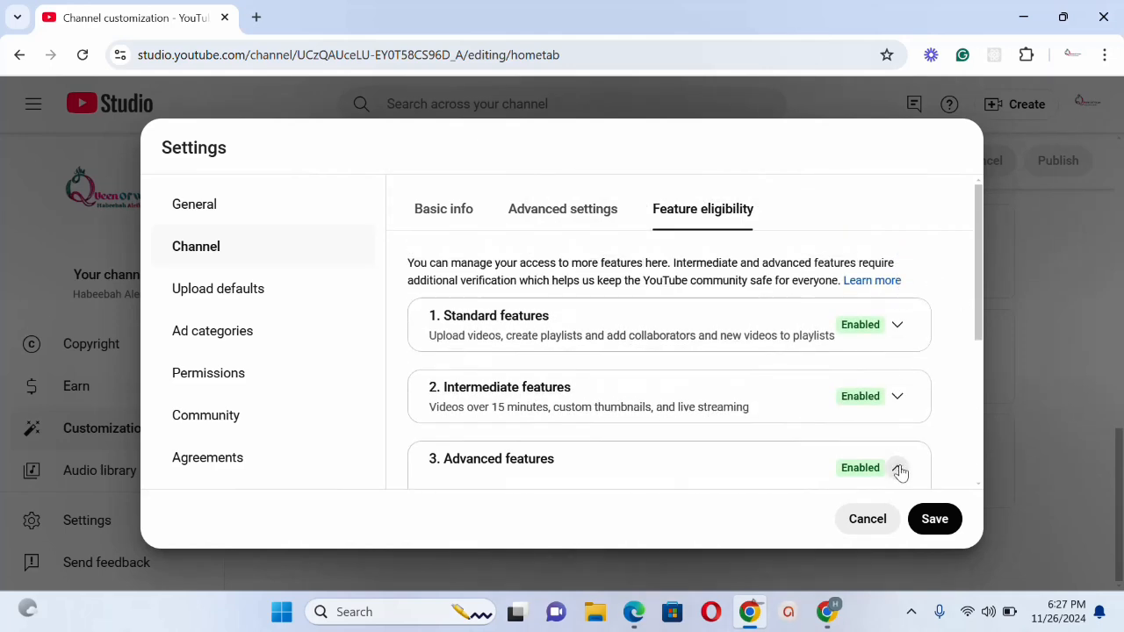
{"action": "left_click_drag", "start_coordinate": [981, 335], "coordinate": [982, 463]}
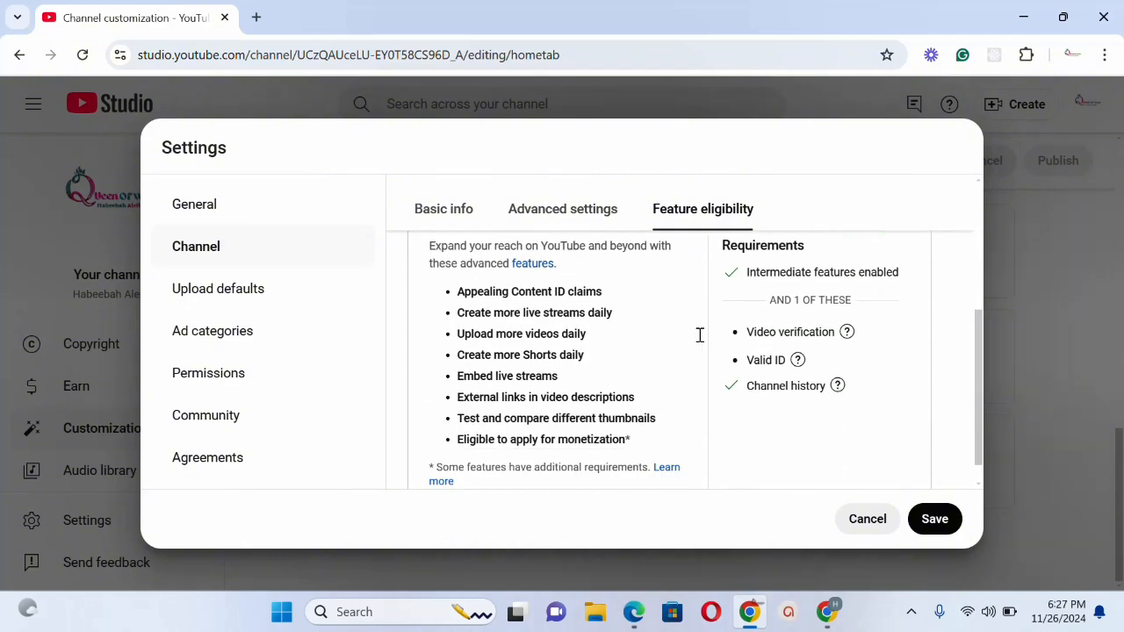
{"action": "left_click_drag", "start_coordinate": [982, 401], "coordinate": [984, 355]}
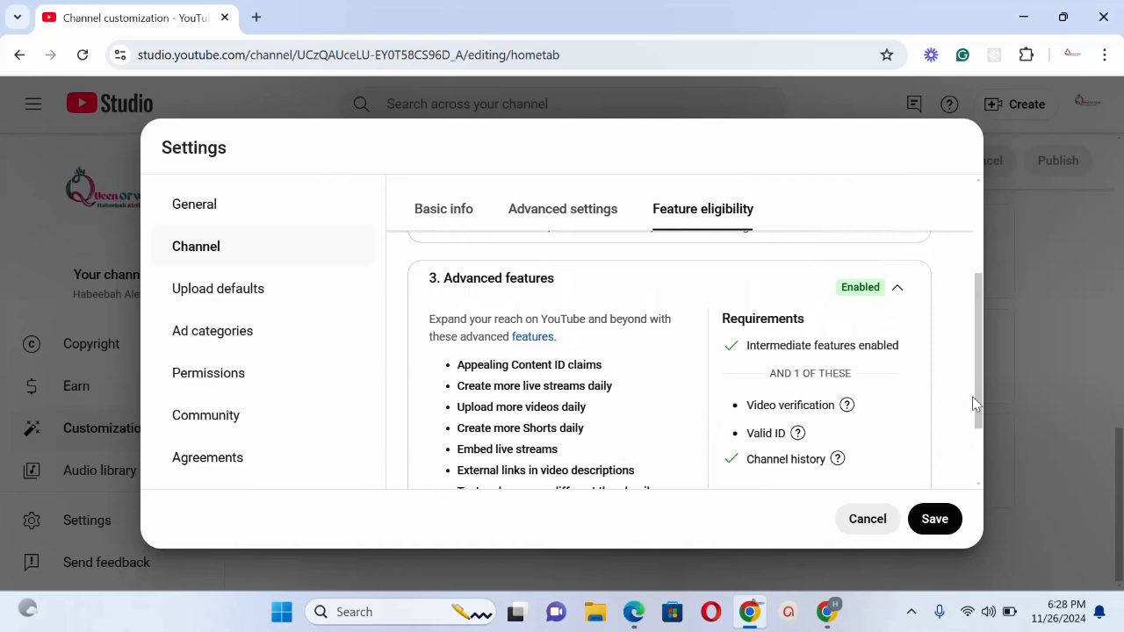
{"action": "left_click_drag", "start_coordinate": [978, 409], "coordinate": [982, 440]}
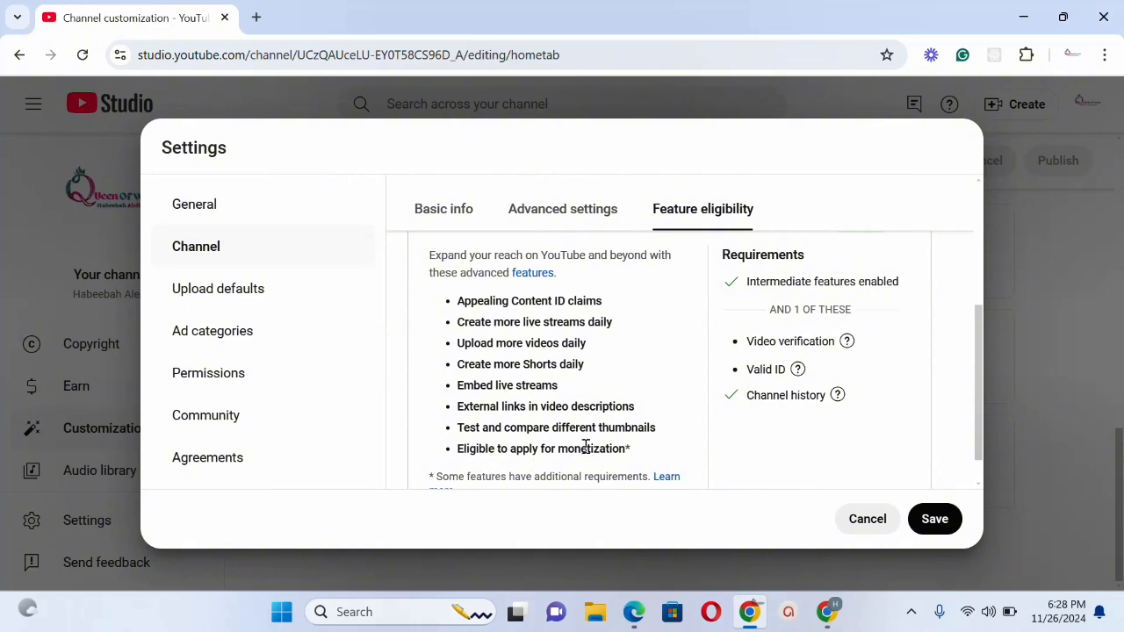
{"action": "left_click_drag", "start_coordinate": [980, 457], "coordinate": [986, 435]}
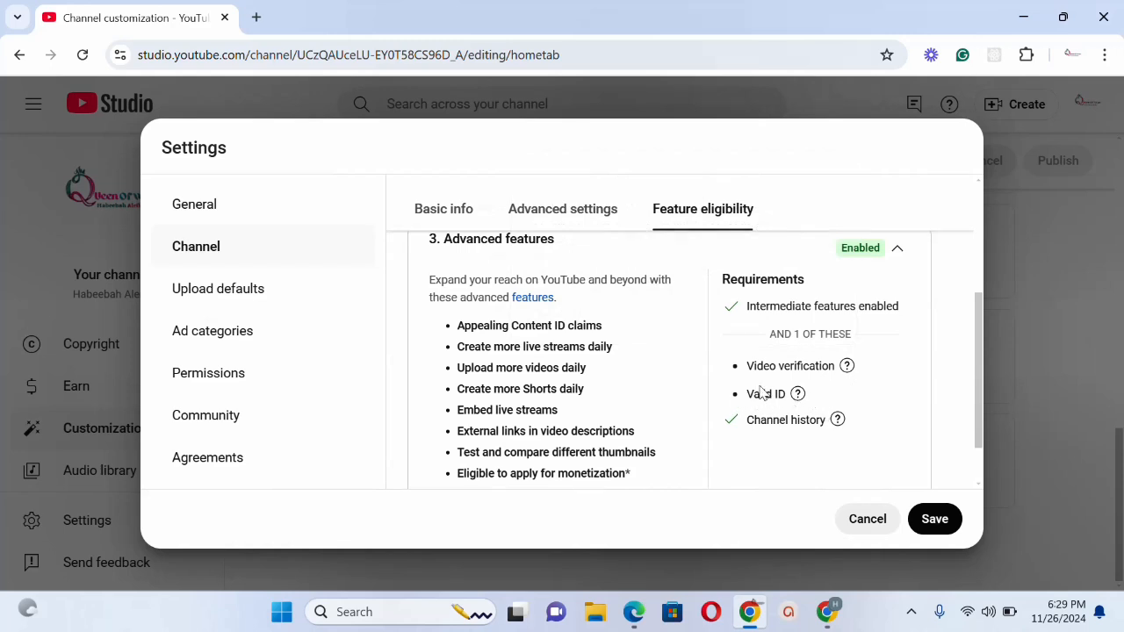
{"action": "mouse_move", "coordinate": [770, 400]}
{"action": "mouse_move", "coordinate": [839, 420]}
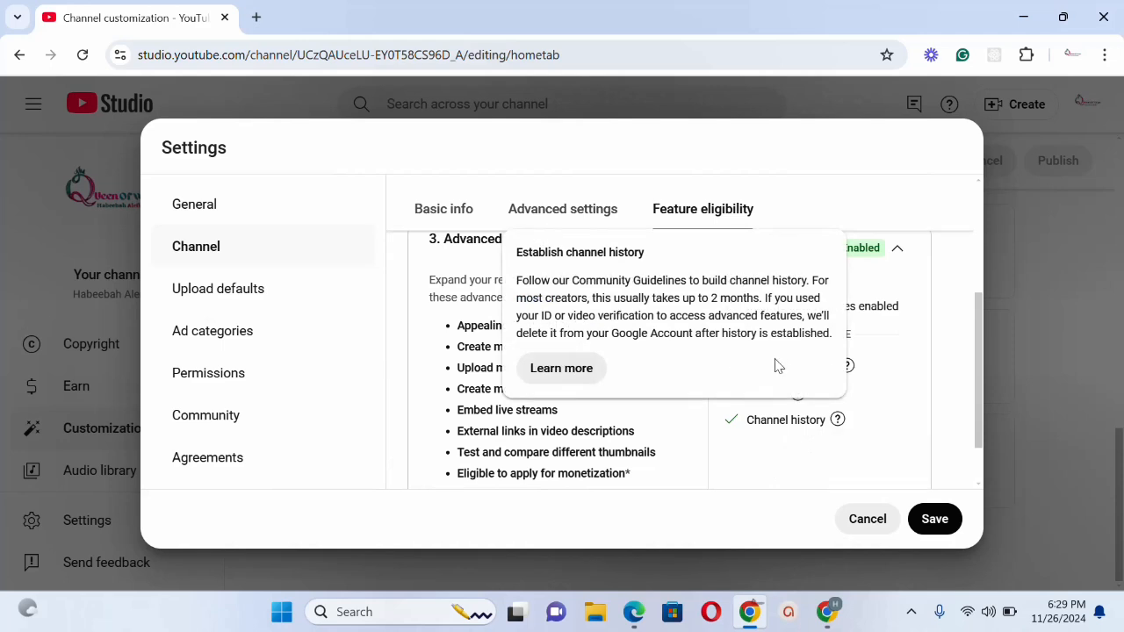
{"action": "mouse_move", "coordinate": [798, 365]}
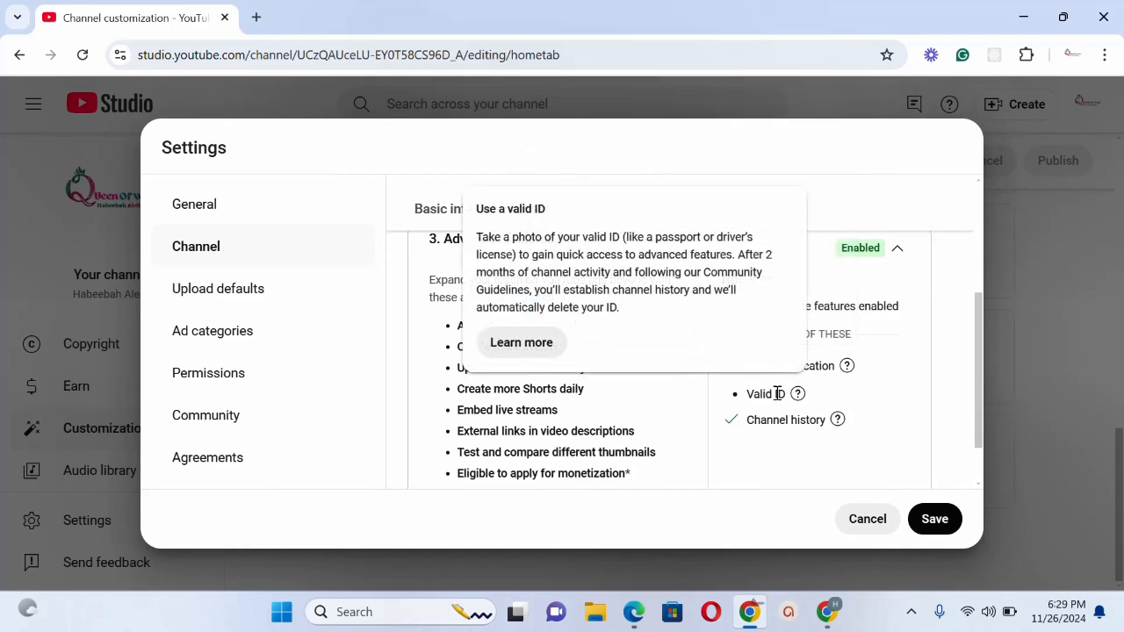
{"action": "mouse_move", "coordinate": [781, 420]}
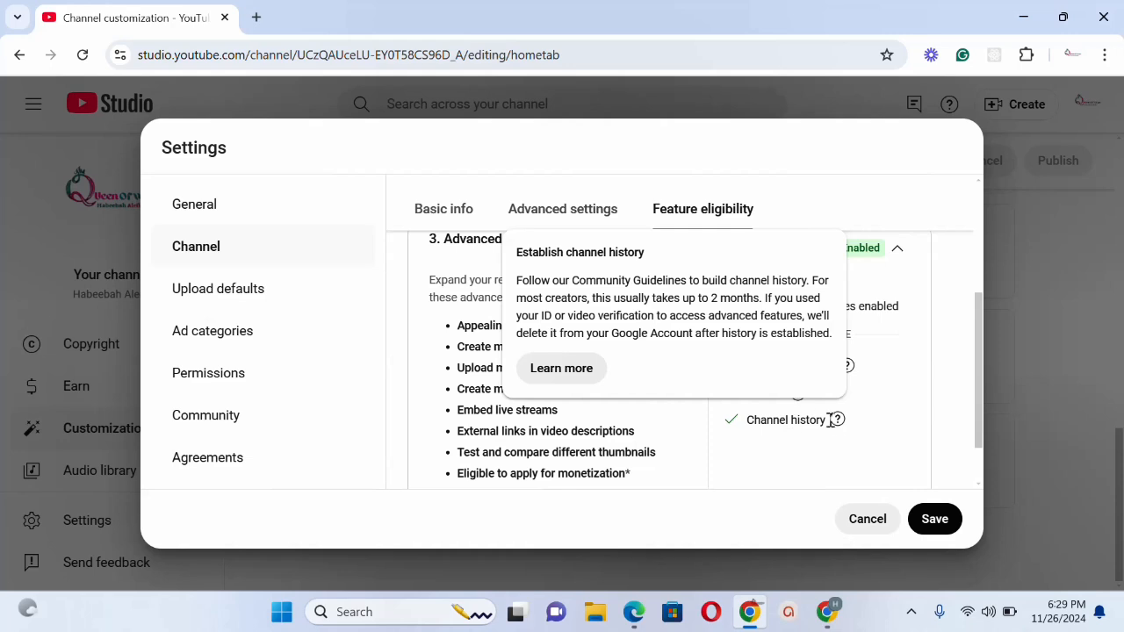
{"action": "left_click", "coordinate": [933, 520]}
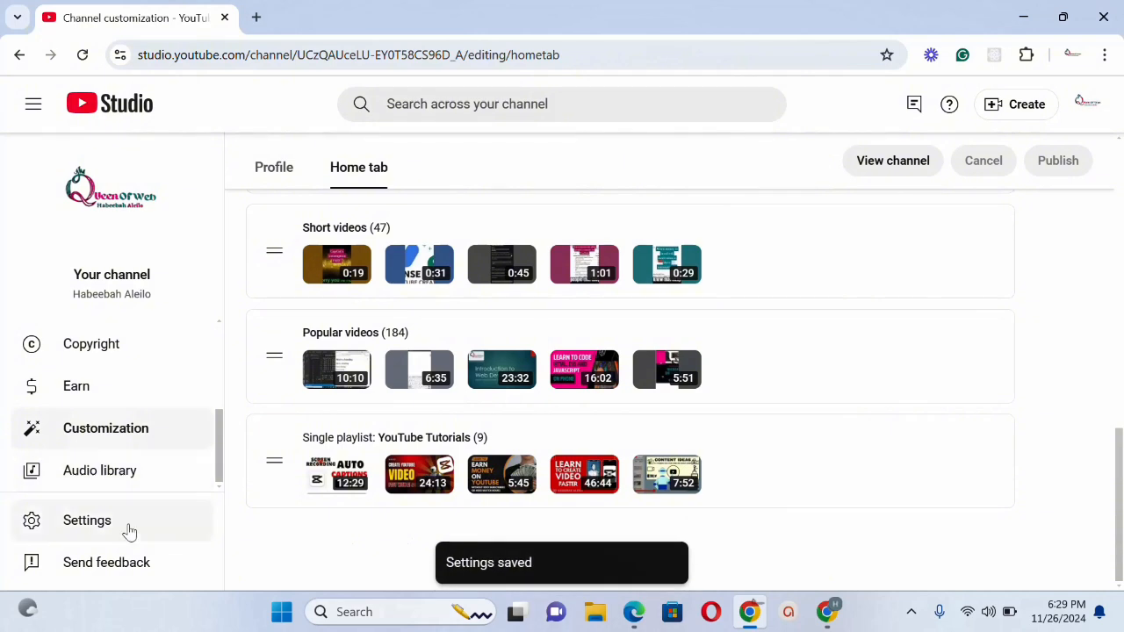
- Reopen the settings and examine the default description for uploads through to its hashtags
{"action": "left_click", "coordinate": [106, 522]}
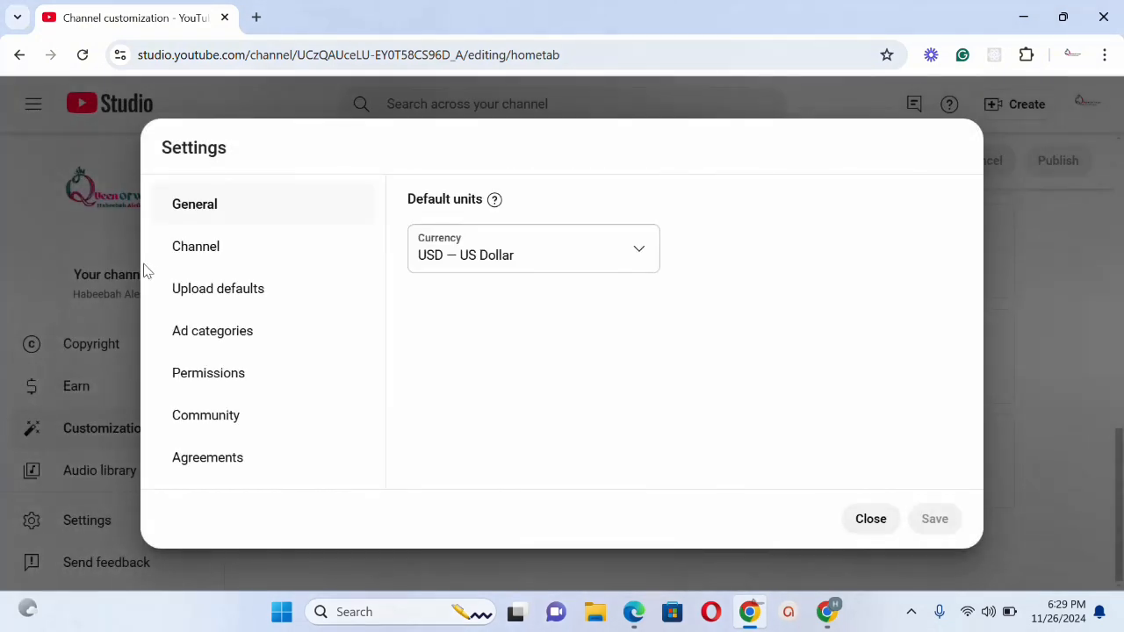
{"action": "left_click", "coordinate": [200, 251]}
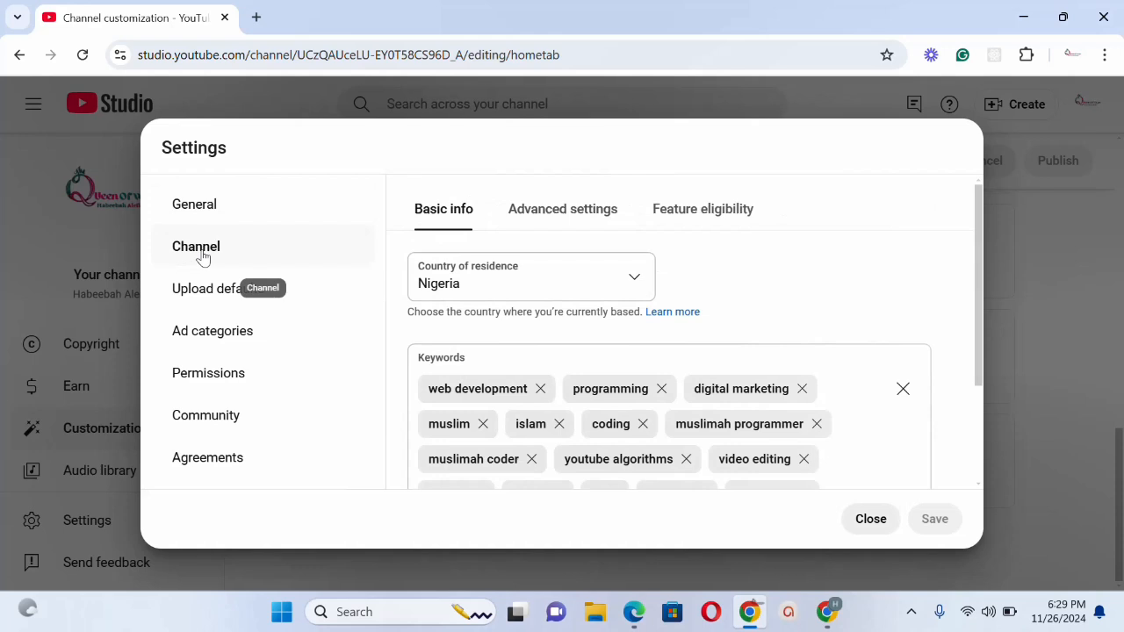
{"action": "left_click", "coordinate": [267, 296]}
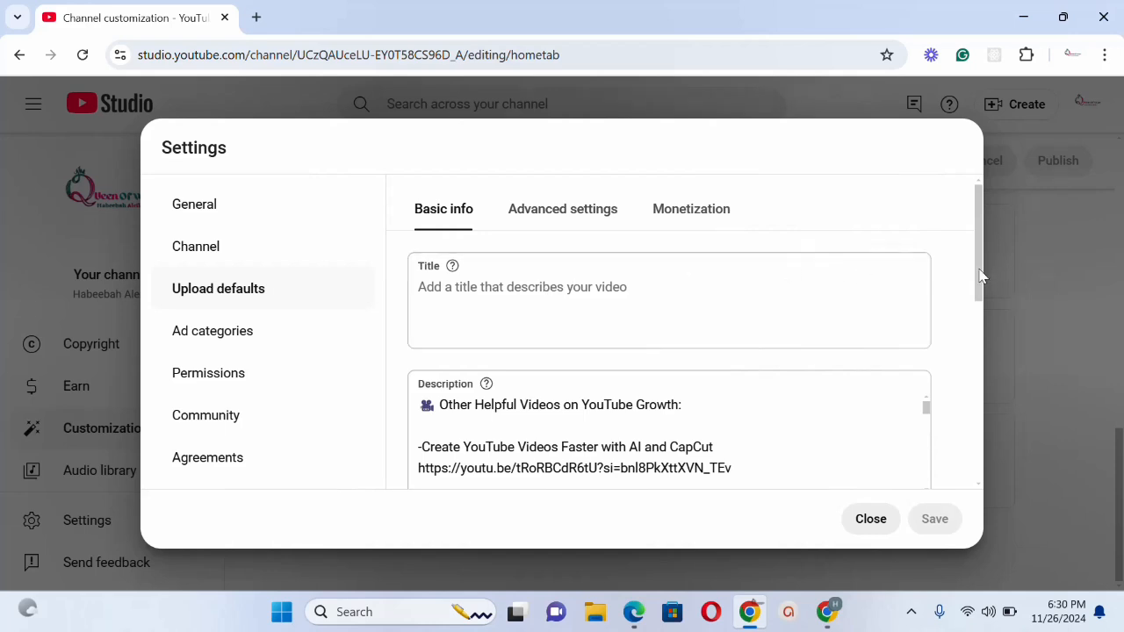
{"action": "scroll", "coordinate": [984, 298], "scroll_direction": "down", "scroll_amount": 1}
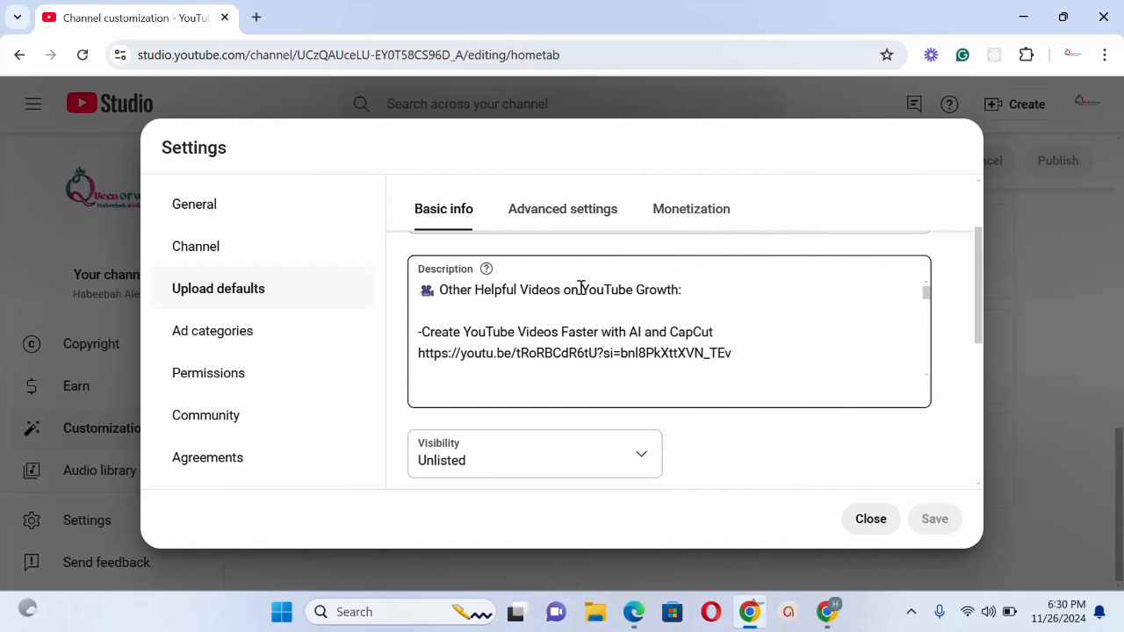
{"action": "mouse_move", "coordinate": [928, 303]}
{"action": "left_mouse_down"}
{"action": "mouse_move", "coordinate": [931, 387]}
{"action": "mouse_move", "coordinate": [906, 303]}
{"action": "left_mouse_up"}
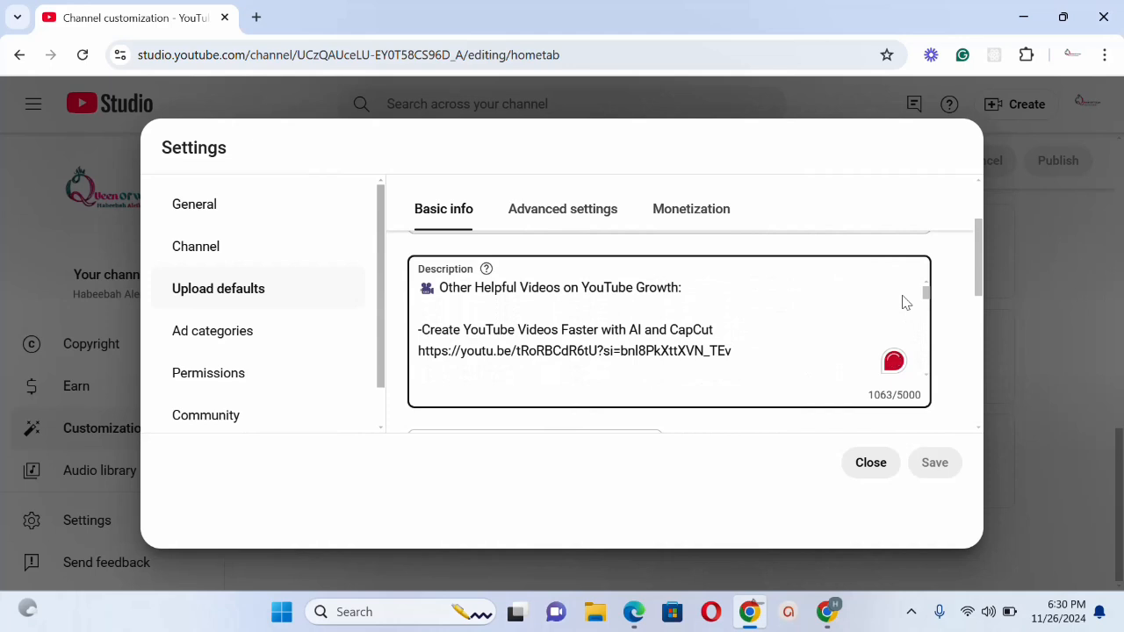
{"action": "scroll", "coordinate": [912, 316], "scroll_direction": "down", "scroll_amount": 3}
{"action": "scroll", "coordinate": [870, 355], "scroll_direction": "up", "scroll_amount": 3}
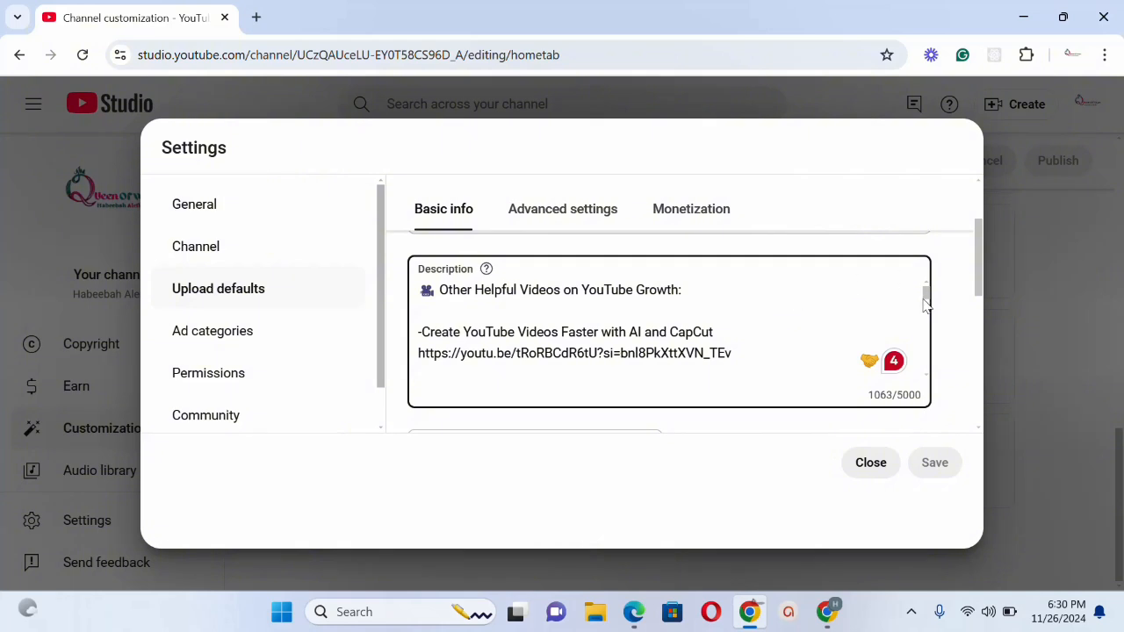
{"action": "mouse_move", "coordinate": [927, 299]}
{"action": "left_mouse_down"}
{"action": "mouse_move", "coordinate": [927, 395]}
{"action": "mouse_move", "coordinate": [917, 295]}
{"action": "left_mouse_up"}
{"action": "left_click_drag", "start_coordinate": [928, 299], "coordinate": [924, 377]}
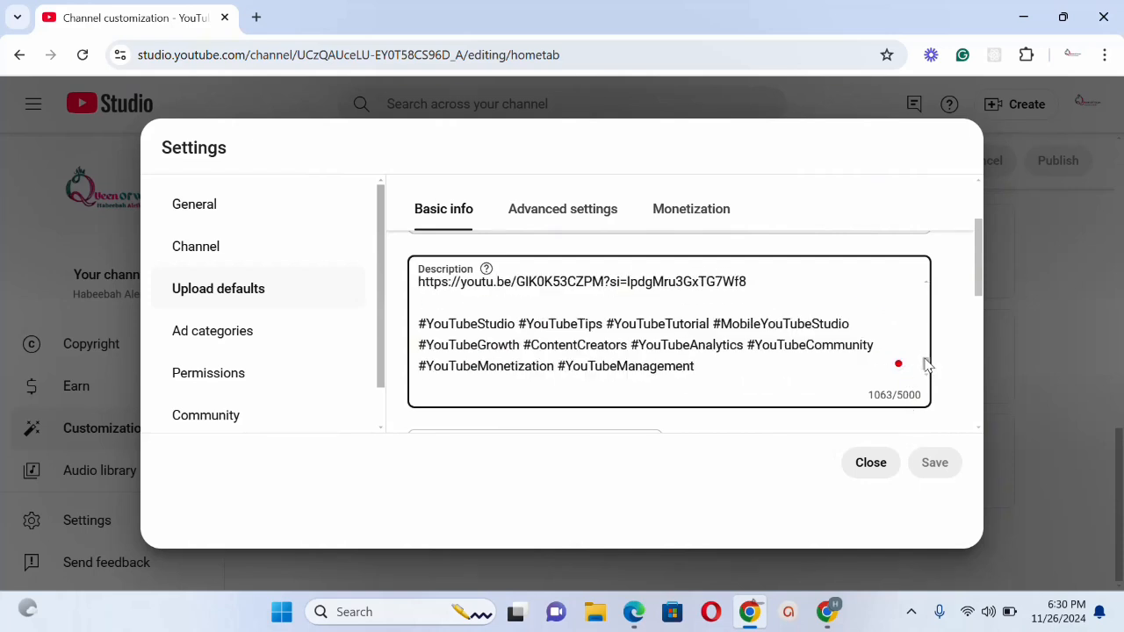
{"action": "left_click_drag", "start_coordinate": [927, 365], "coordinate": [920, 408]}
- Examine the default visibility and tags in the basic info of the upload defaults
{"action": "left_click", "coordinate": [973, 301]}
{"action": "left_click_drag", "start_coordinate": [974, 302], "coordinate": [984, 353]}
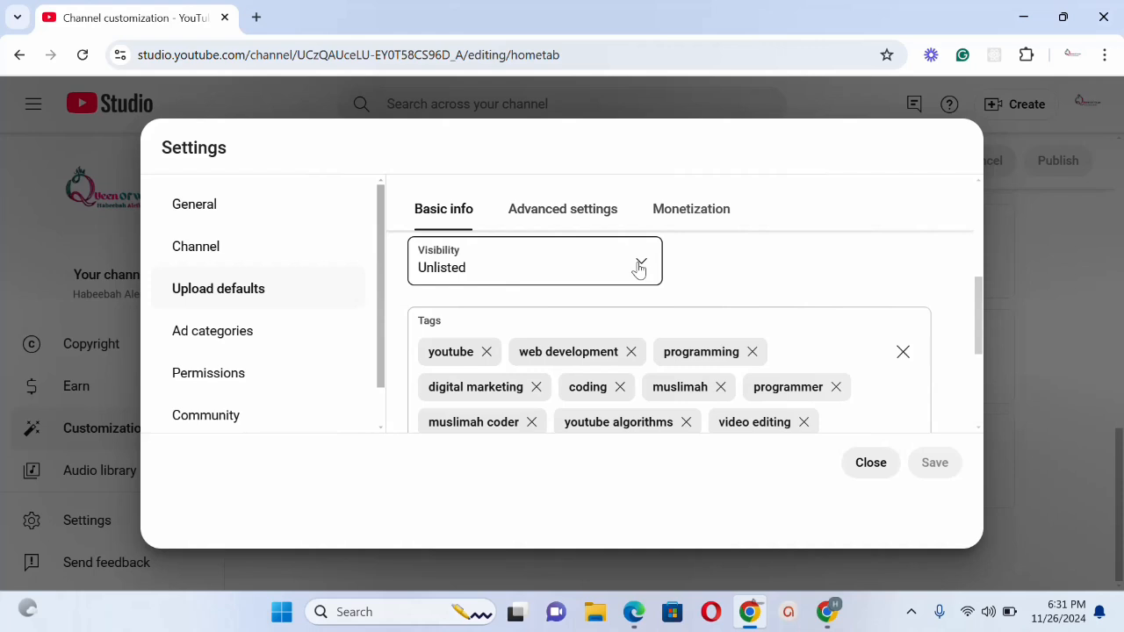
{"action": "scroll", "coordinate": [977, 332], "scroll_direction": "down", "scroll_amount": 1}
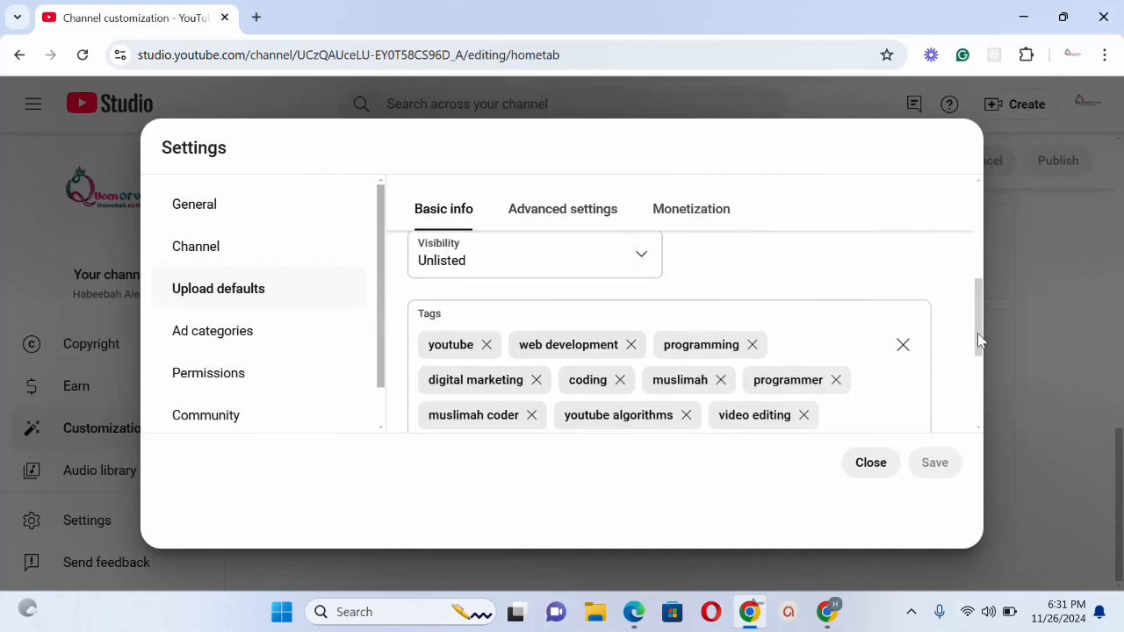
{"action": "scroll", "coordinate": [978, 334], "scroll_direction": "up", "scroll_amount": 1}
{"action": "left_click_drag", "start_coordinate": [975, 339], "coordinate": [961, 206]}
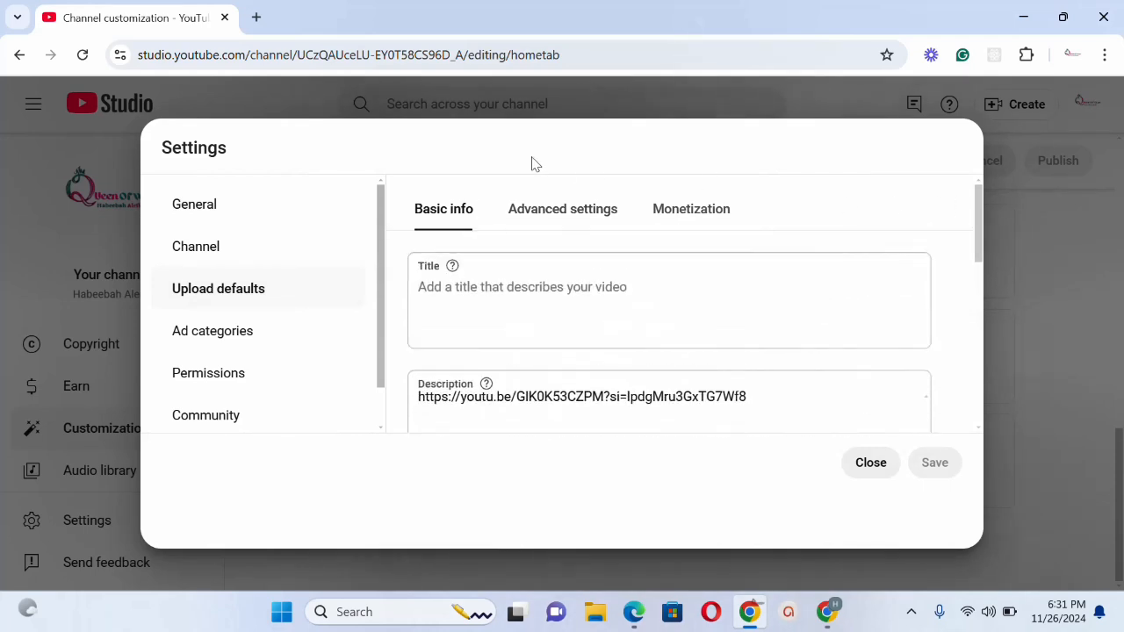
- Review the advanced upload defaults, including the available categories, license, language, captions certification and comments options
{"action": "left_click", "coordinate": [547, 213]}
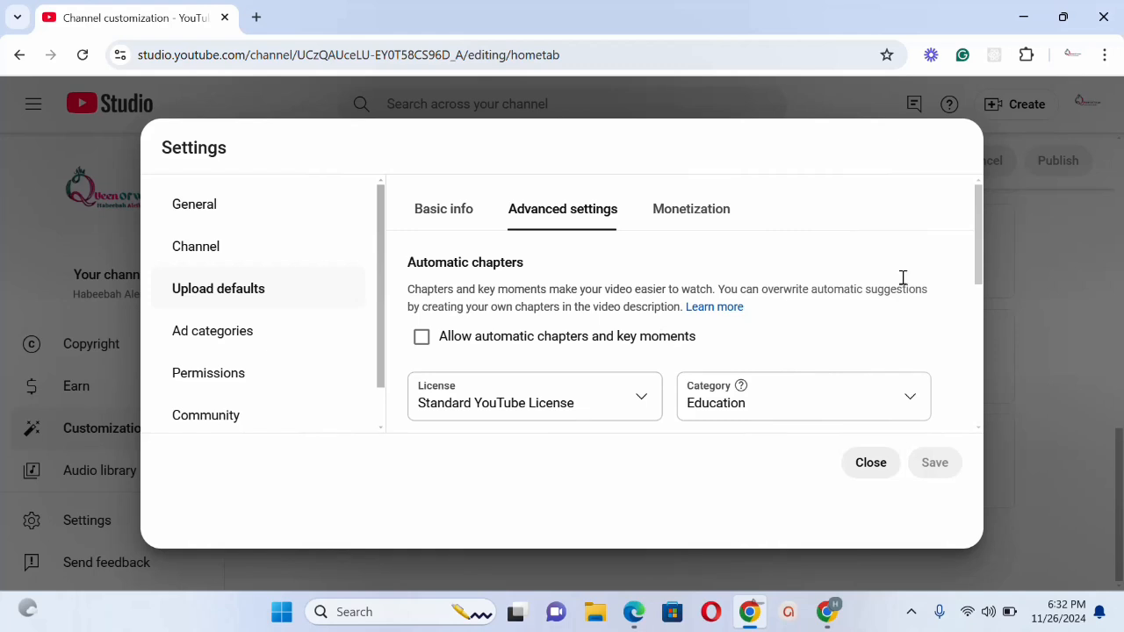
{"action": "left_click_drag", "start_coordinate": [982, 281], "coordinate": [986, 326]}
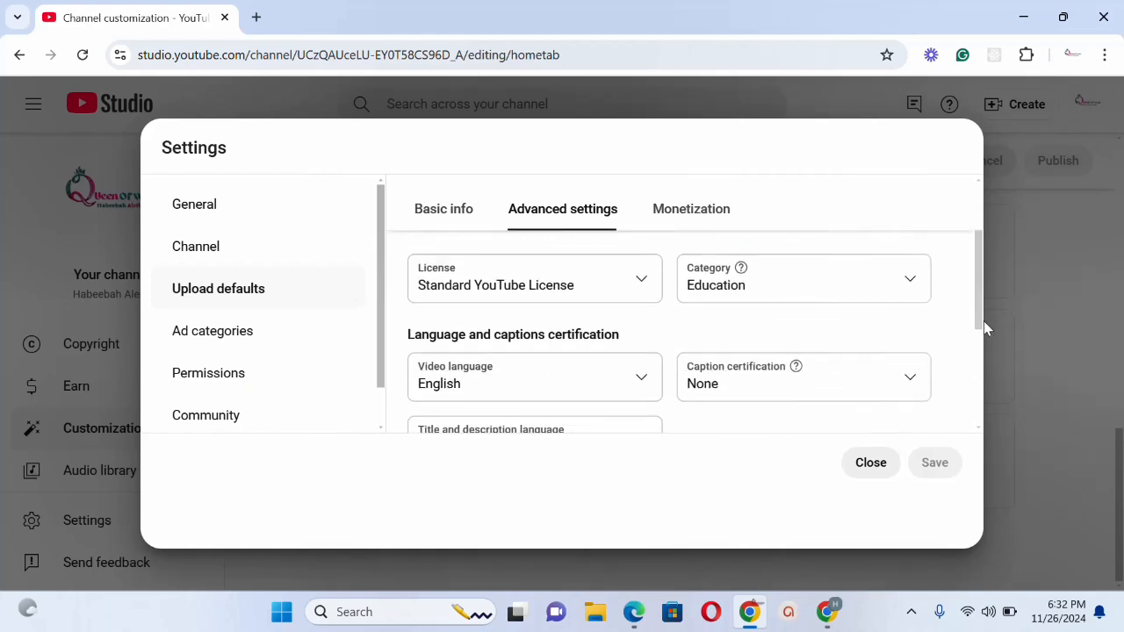
{"action": "left_click", "coordinate": [910, 285]}
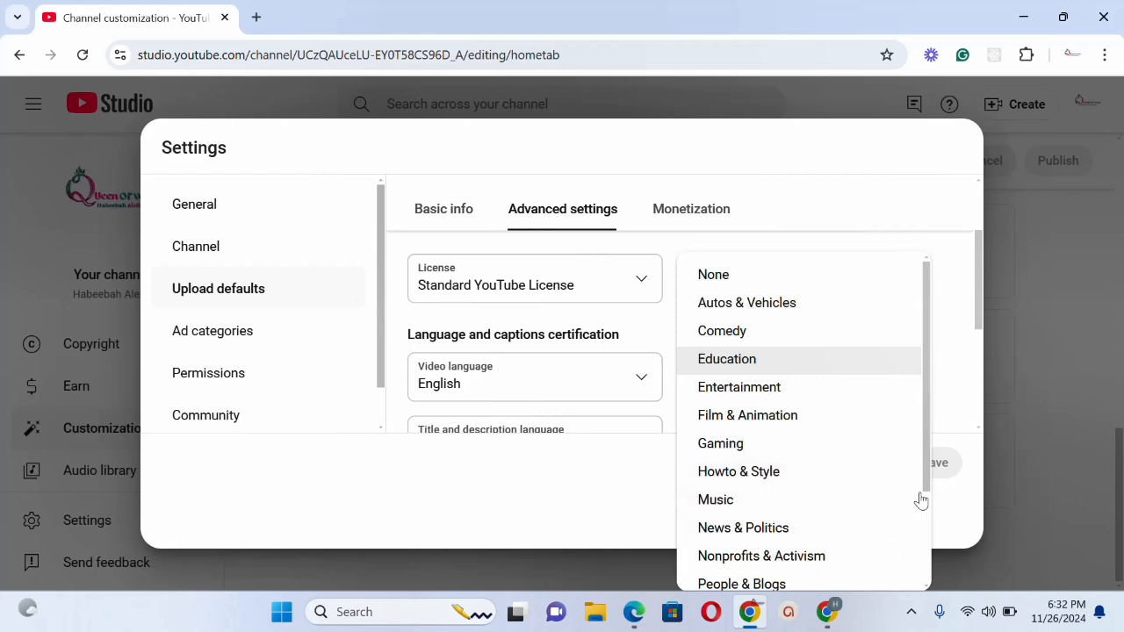
{"action": "left_click", "coordinate": [967, 402]}
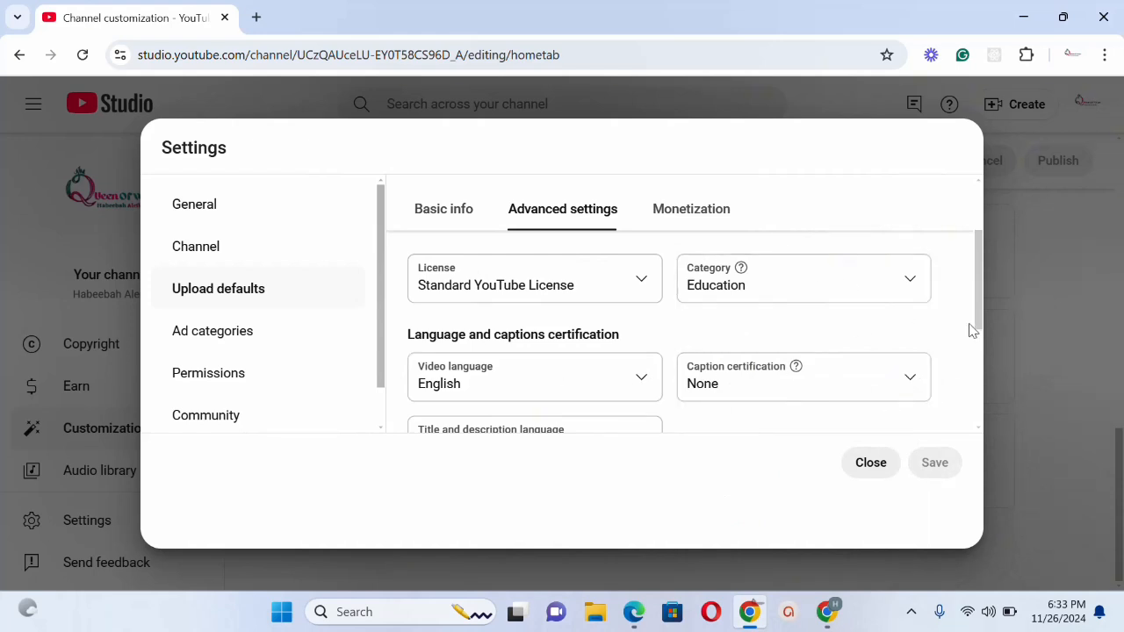
{"action": "left_click_drag", "start_coordinate": [978, 329], "coordinate": [978, 377]}
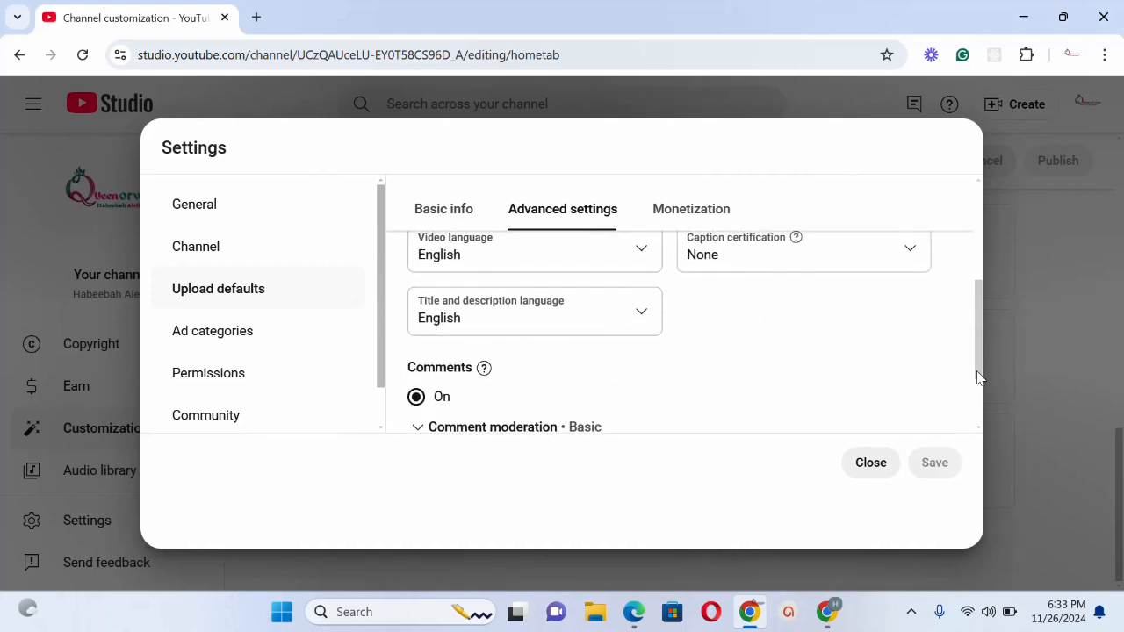
{"action": "left_click_drag", "start_coordinate": [978, 377], "coordinate": [987, 421]}
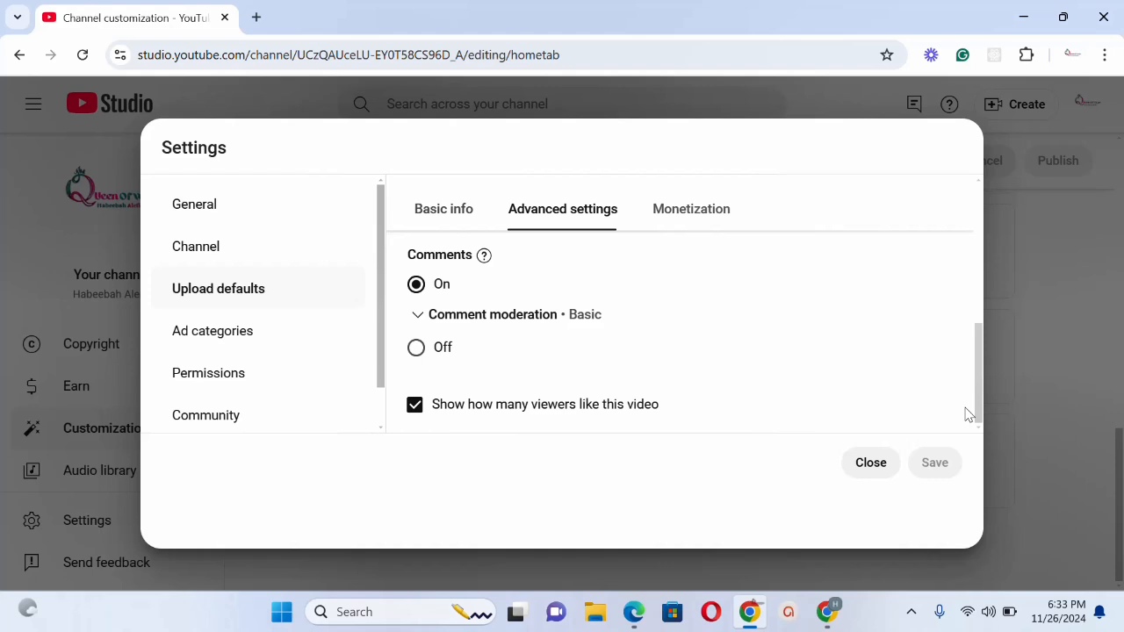
- Turn mid-roll ad placement off and back on in the monetization upload defaults
{"action": "left_click", "coordinate": [681, 217]}
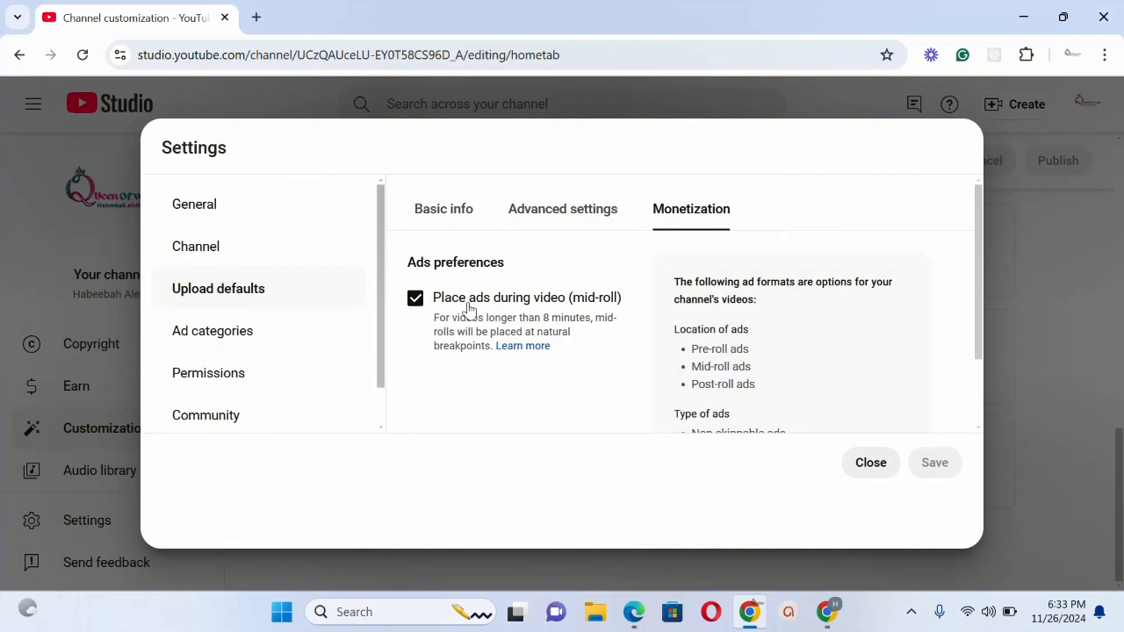
{"action": "left_click", "coordinate": [416, 299]}
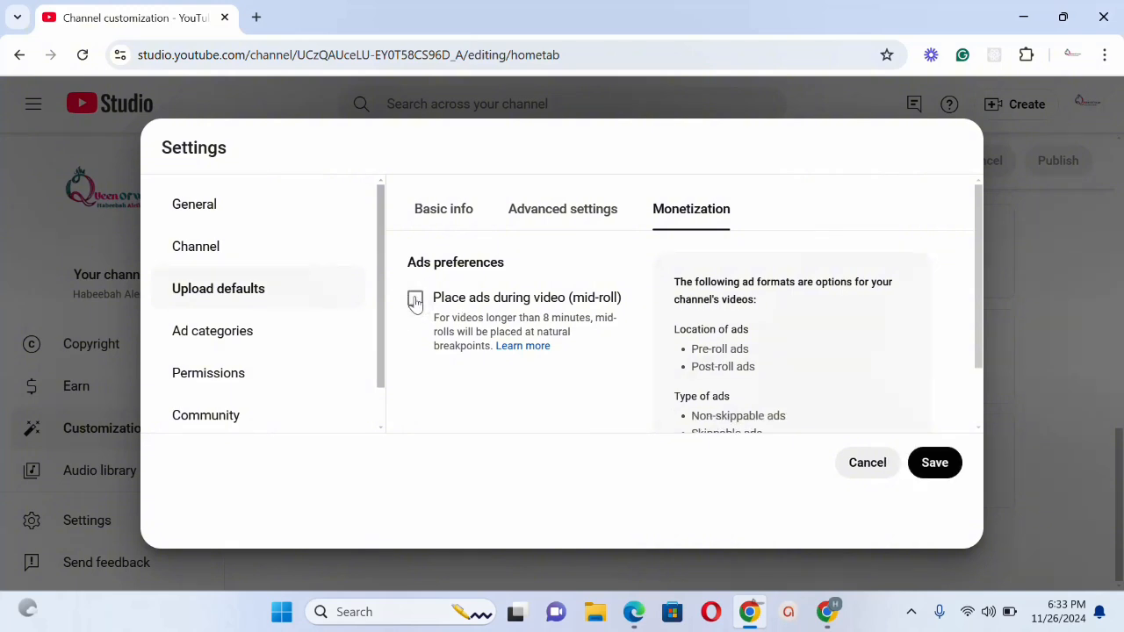
{"action": "left_click", "coordinate": [416, 300]}
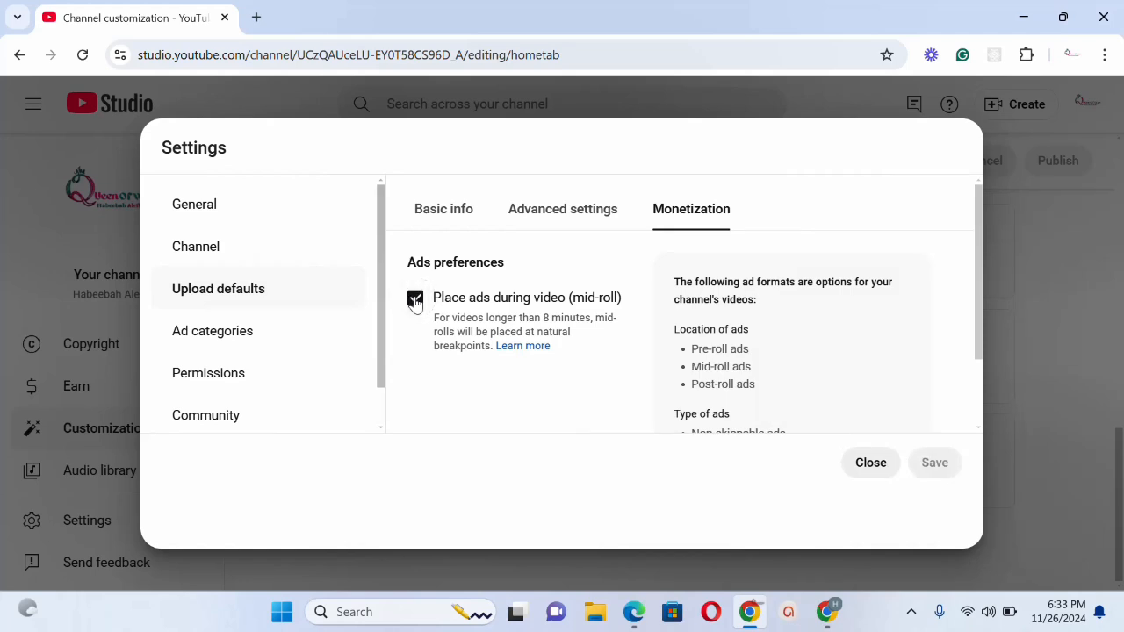